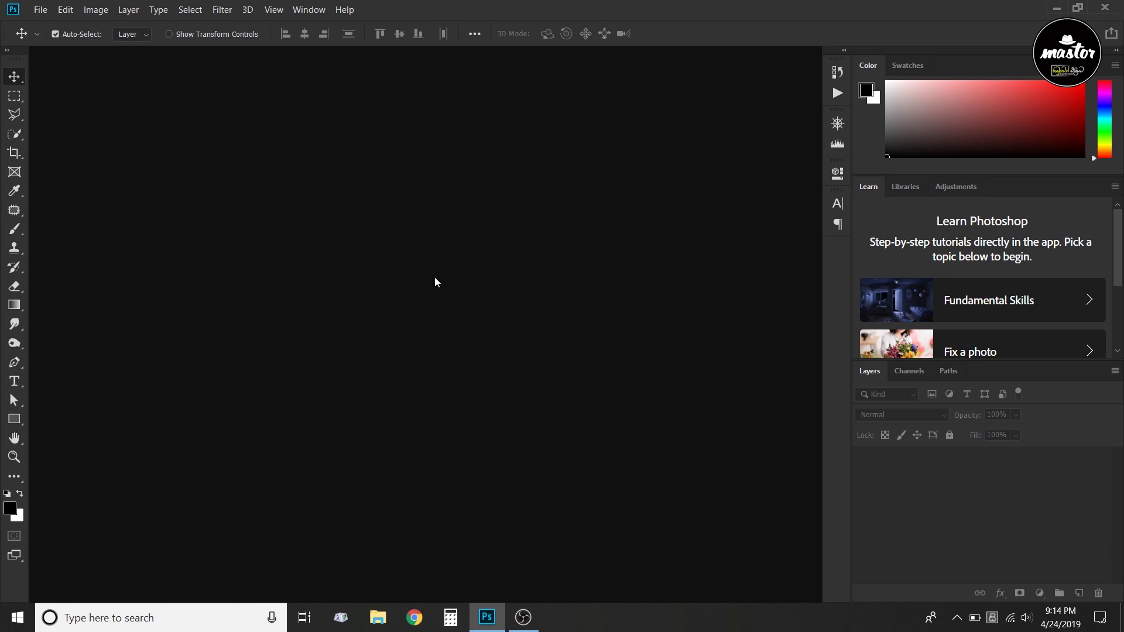
Step: Bring up the File > Open dialog with Ctrl+O, browsing the Desktop
key(ctrl+o)
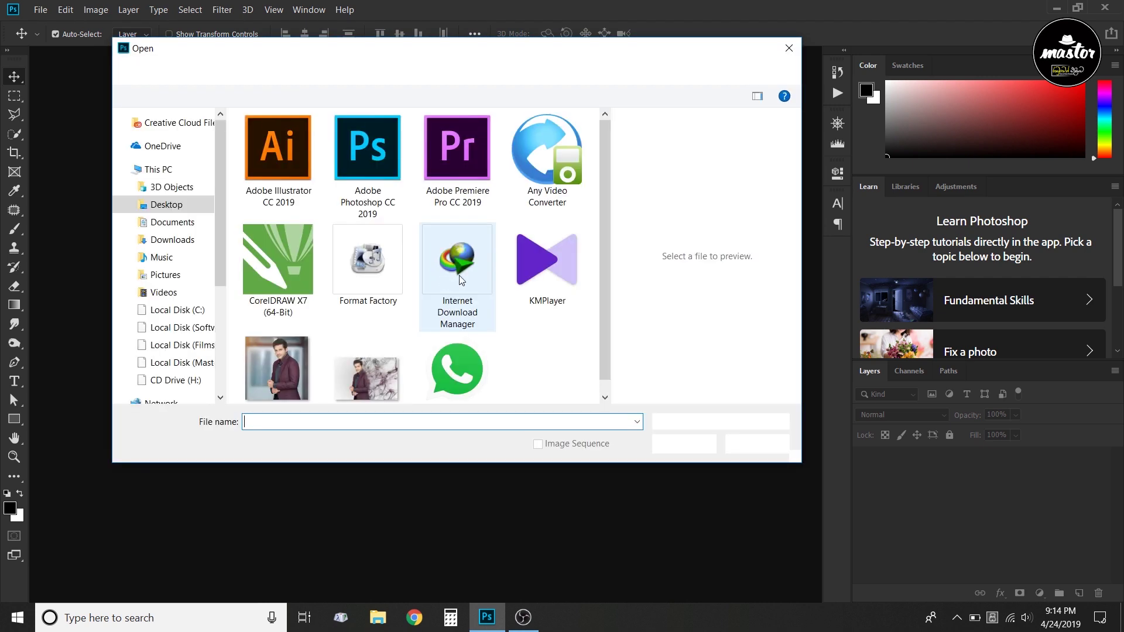
Step: Open the Saranga.jpg portrait from the Desktop
click(299, 350)
click(688, 451)
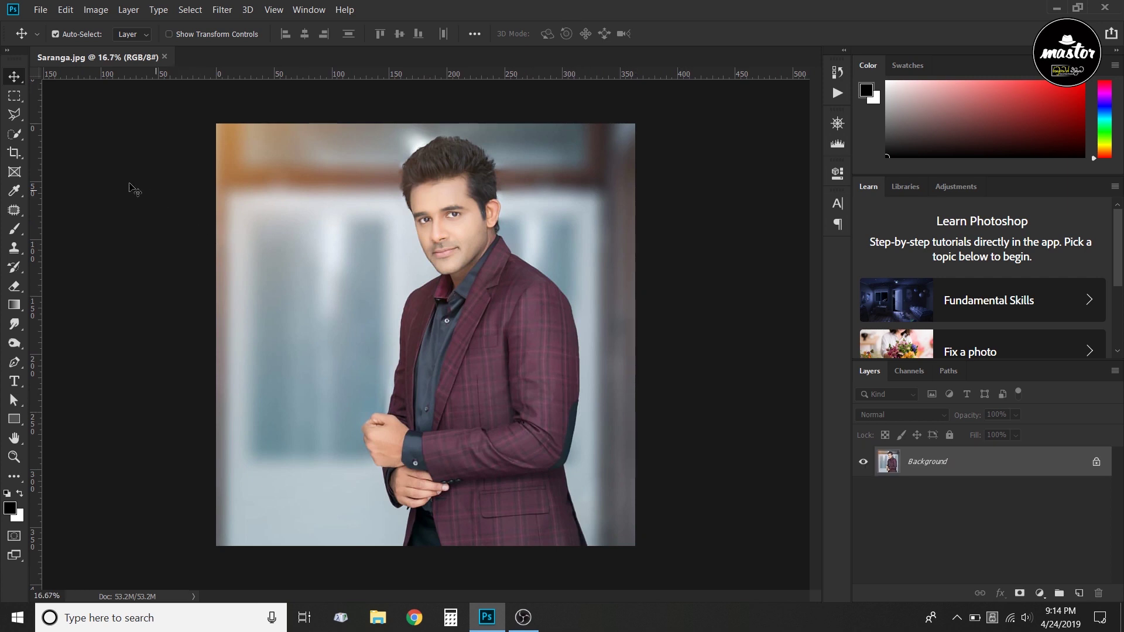
Step: Quick-select the man including his hands, copy him to Layer 1, and hide the Background
click(15, 133)
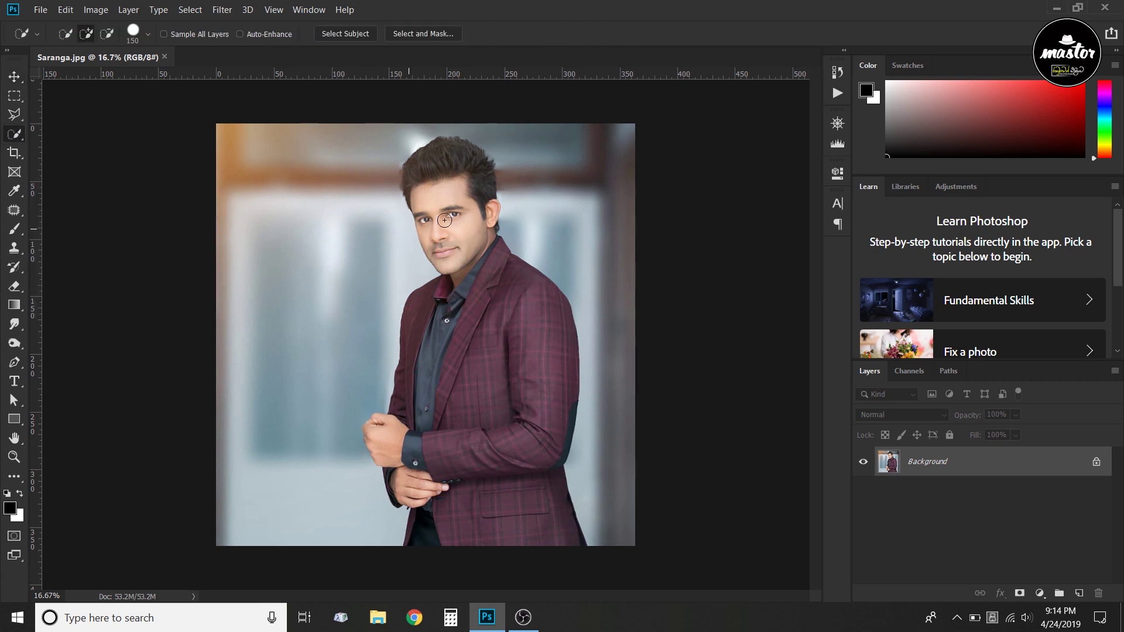
drag(421, 179, 551, 377)
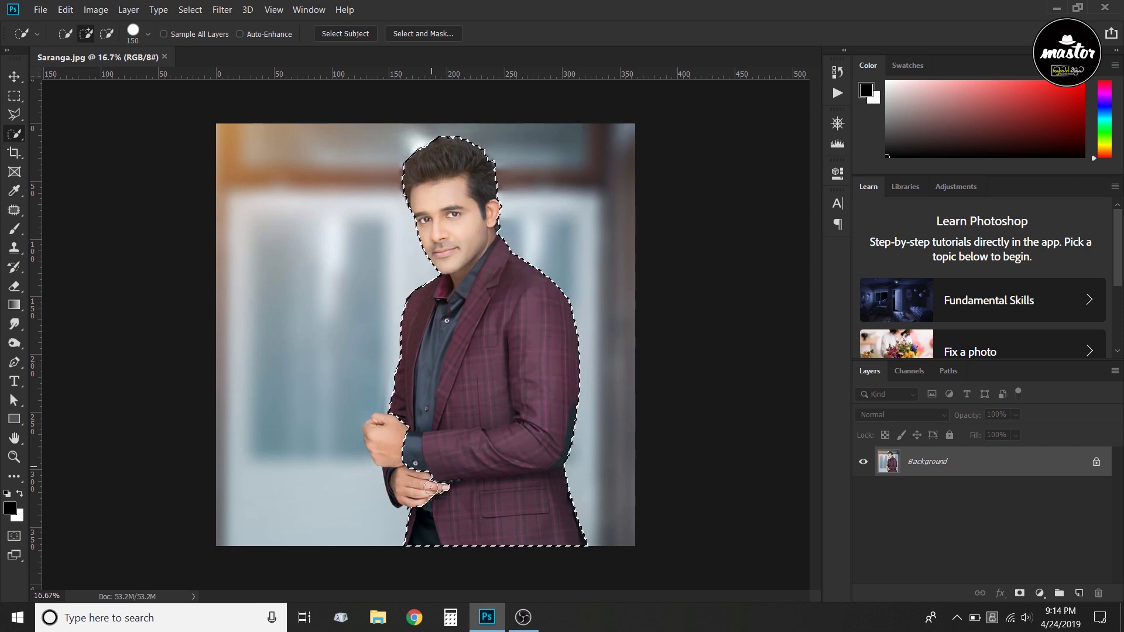
drag(401, 430, 384, 440)
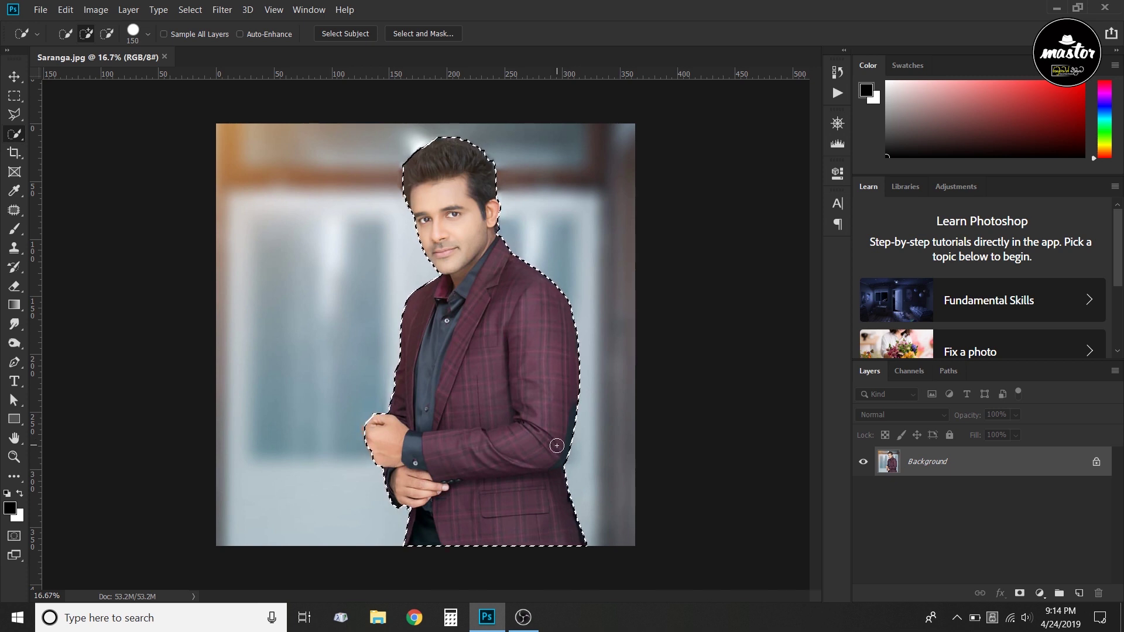
key(ctrl+j)
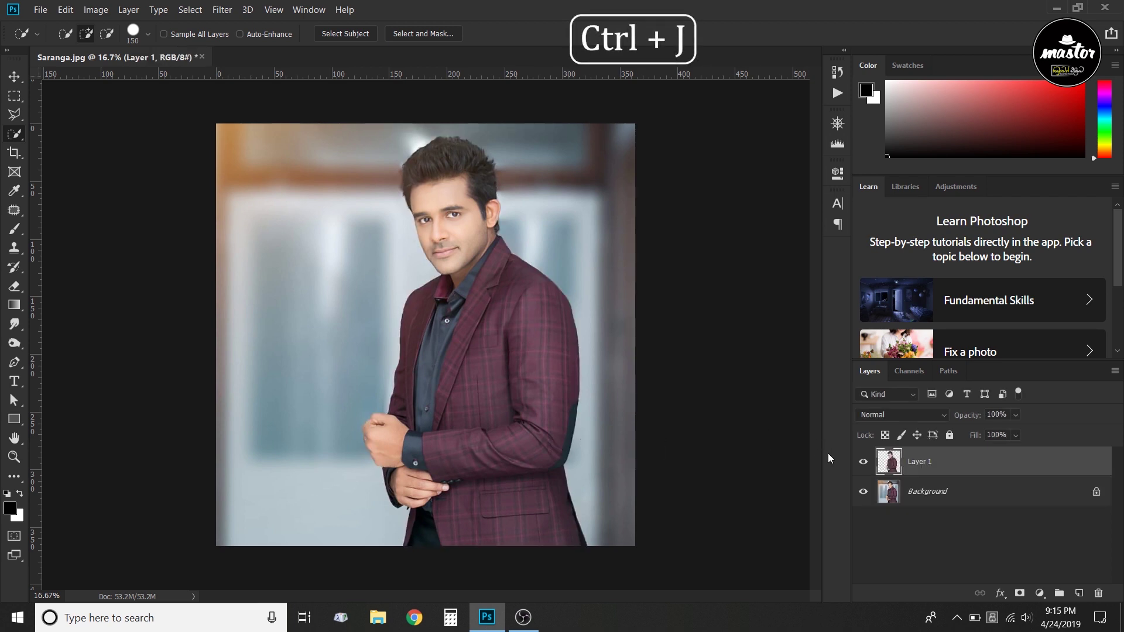
click(864, 492)
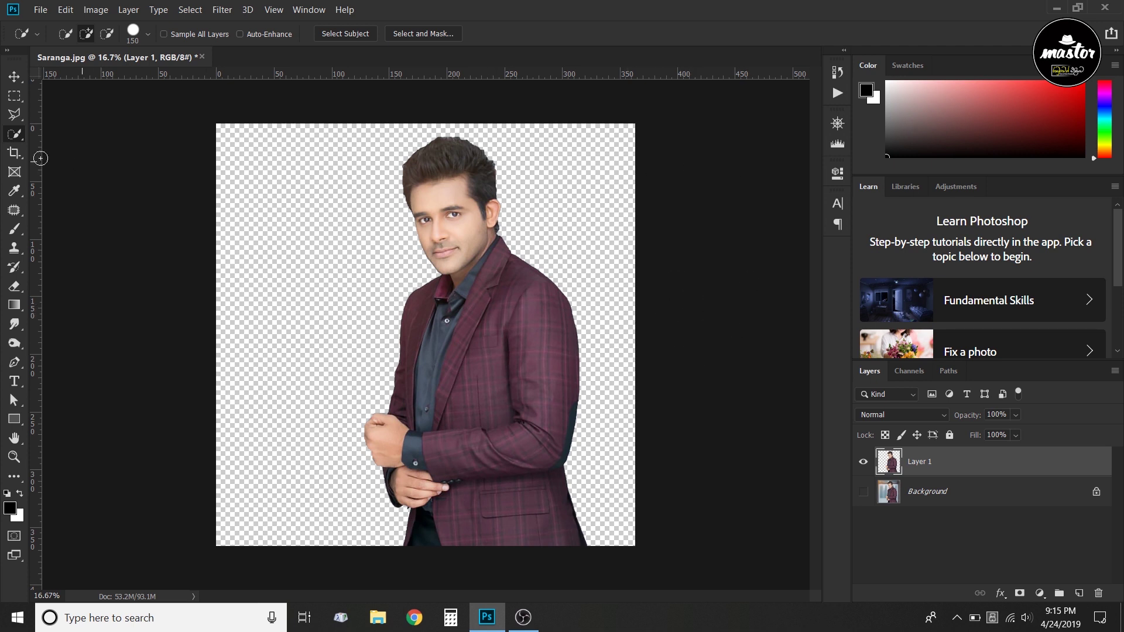
click(14, 153)
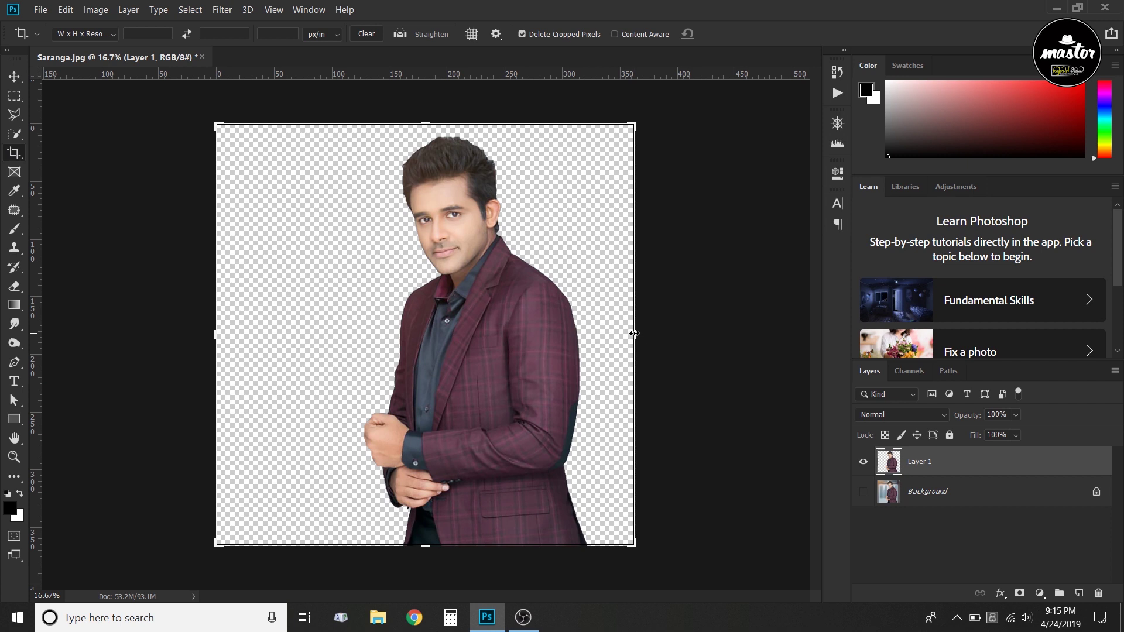
Step: Crop-extend the canvas rightward, leaving transparent space beside the man
drag(633, 333, 732, 333)
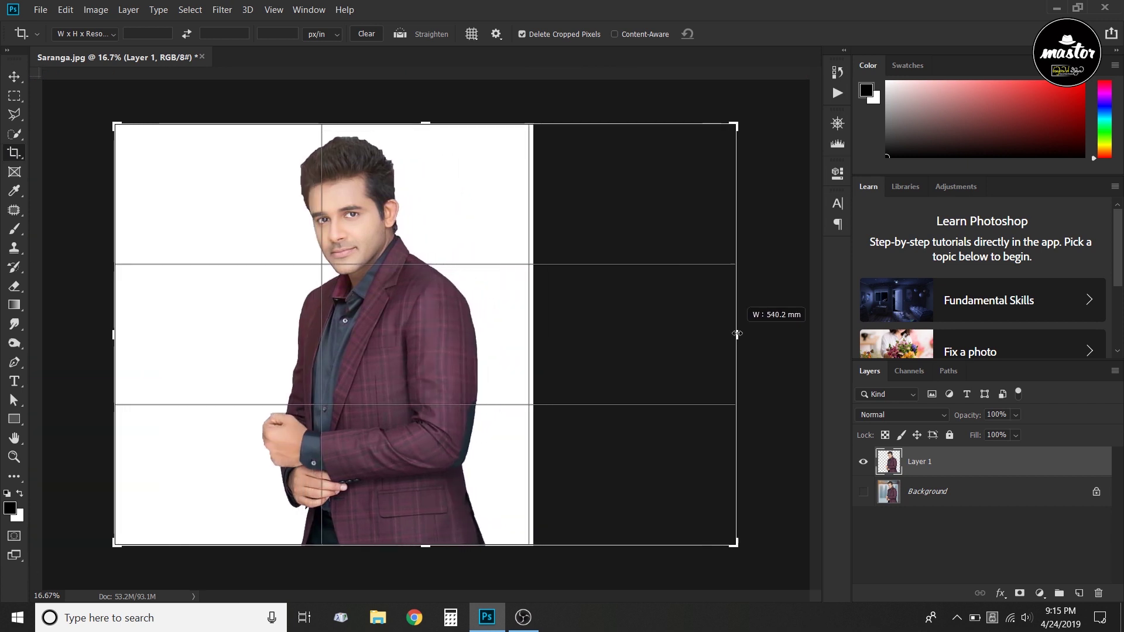
drag(731, 333, 758, 333)
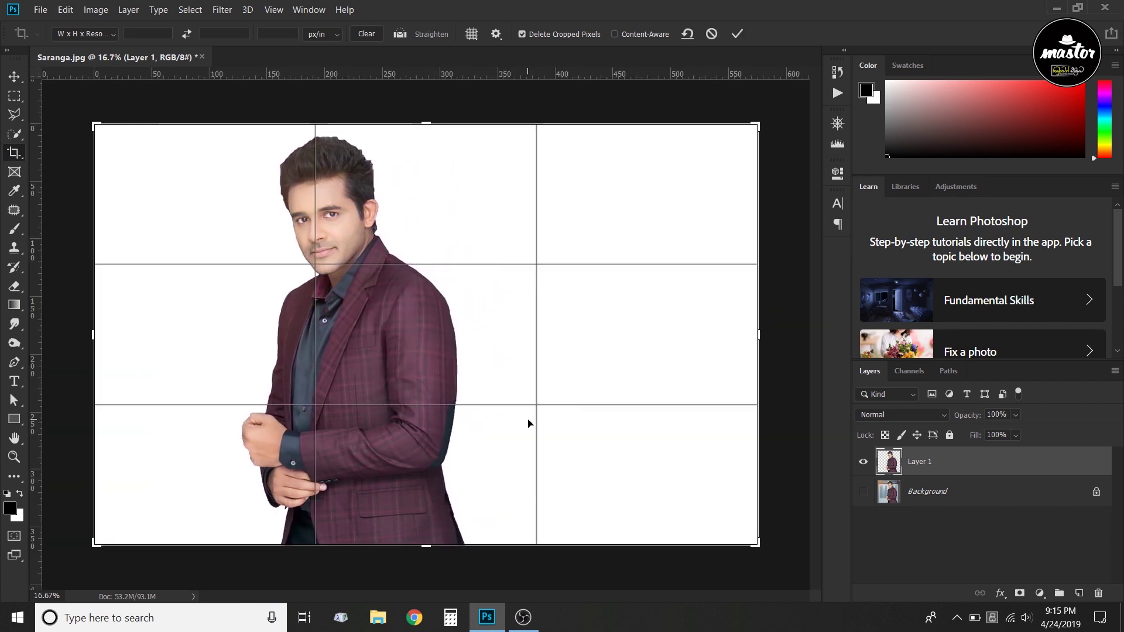
key(Return)
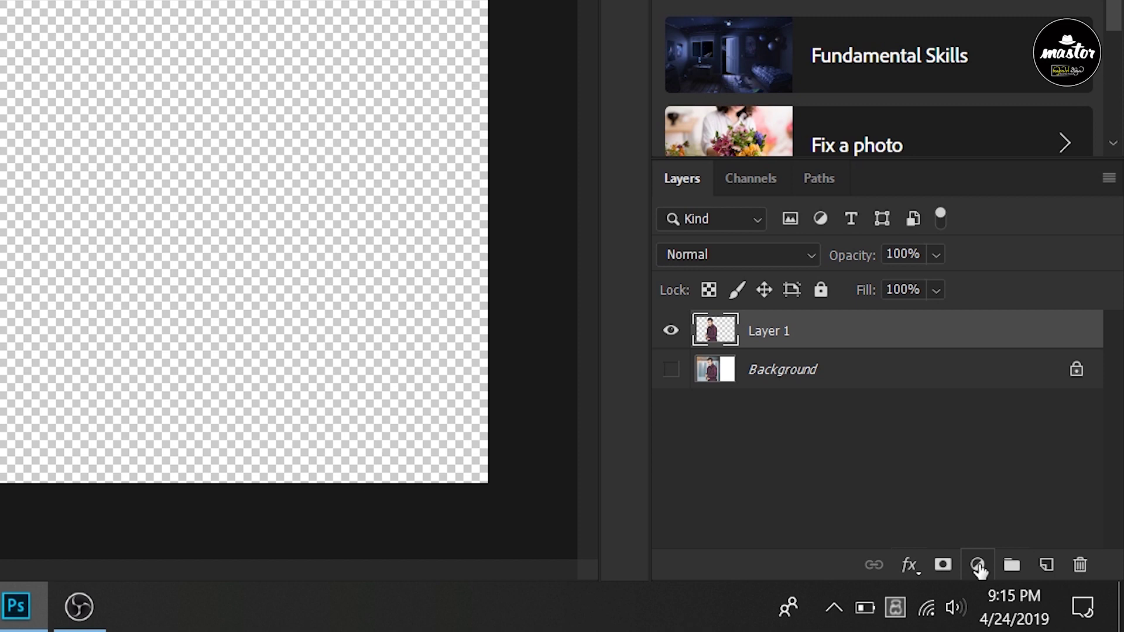
Step: Add a Gradient fill layer using Foreground to Background with a dark grey stop
click(978, 565)
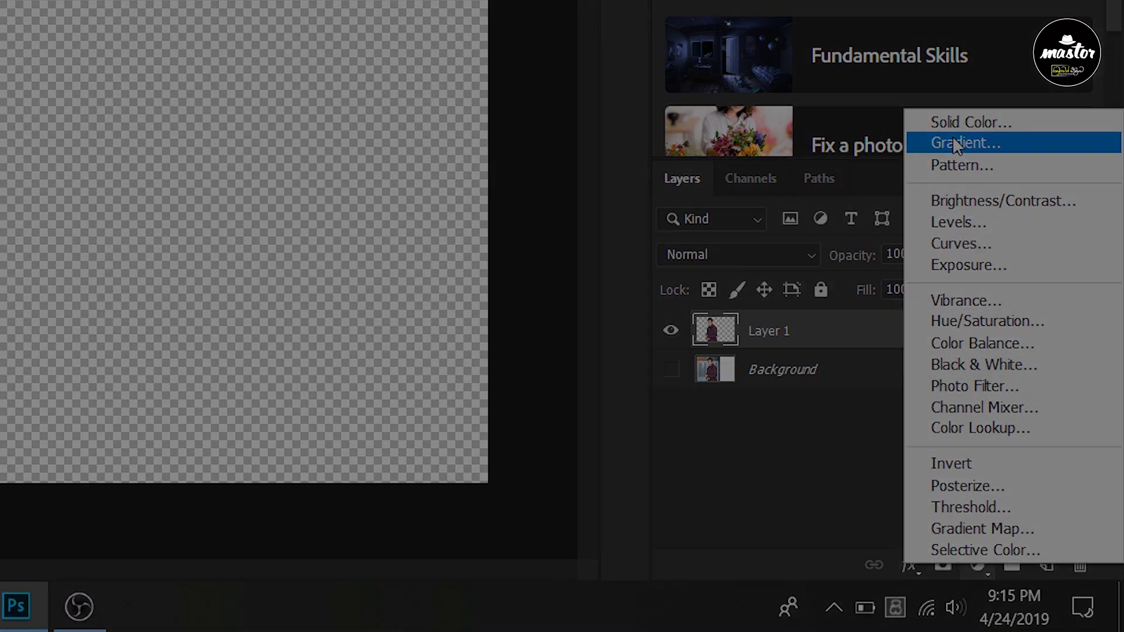
click(953, 138)
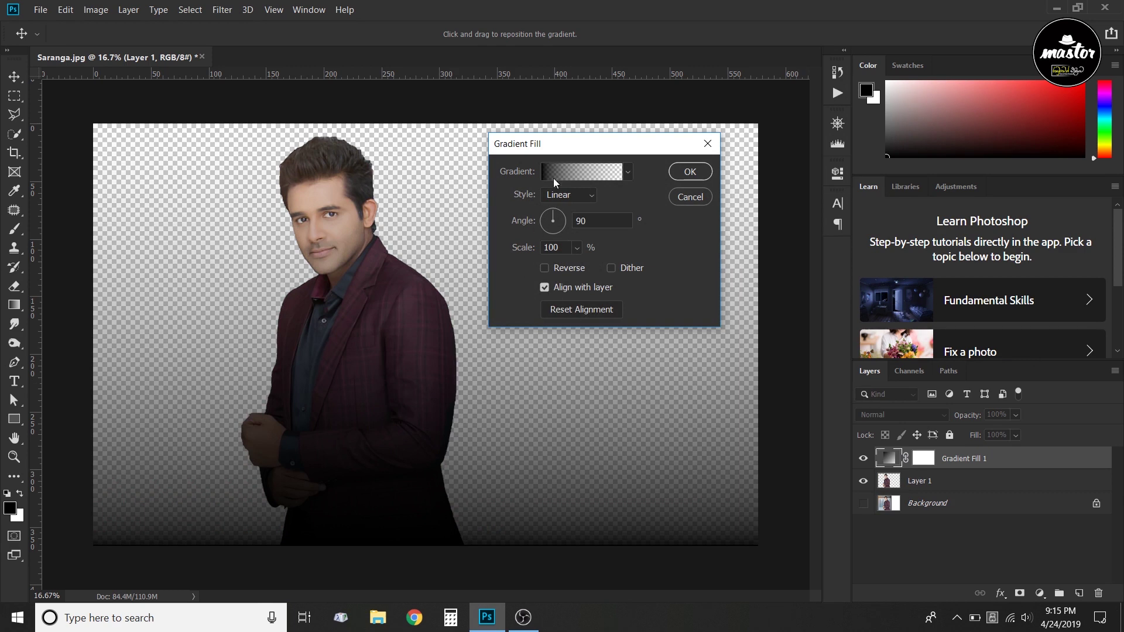
click(556, 171)
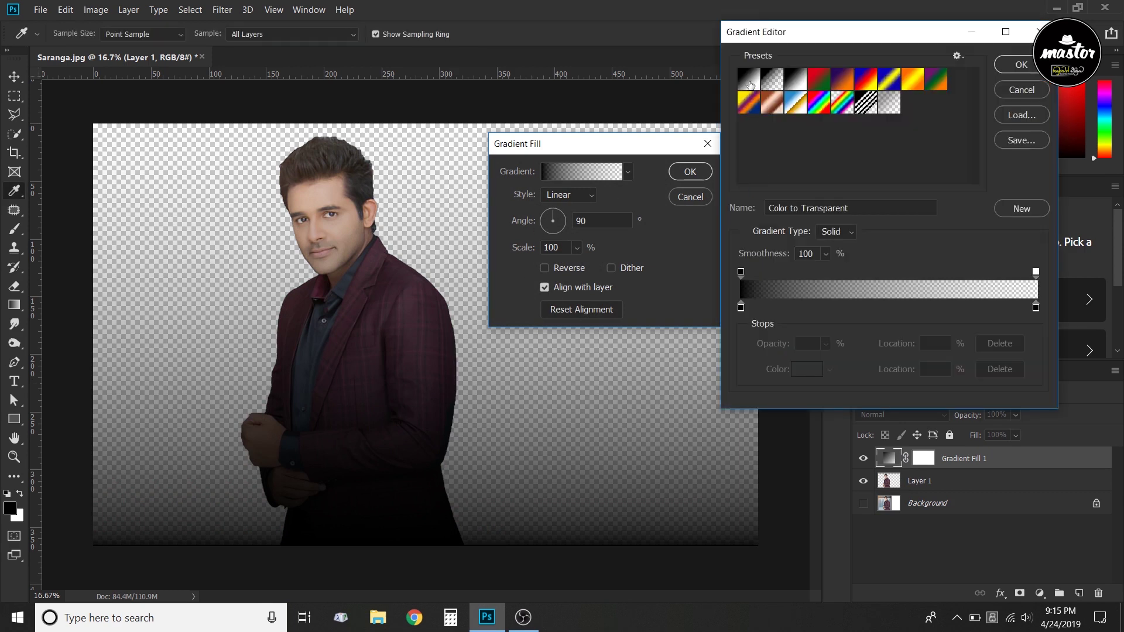
click(756, 88)
double_click(741, 310)
click(666, 348)
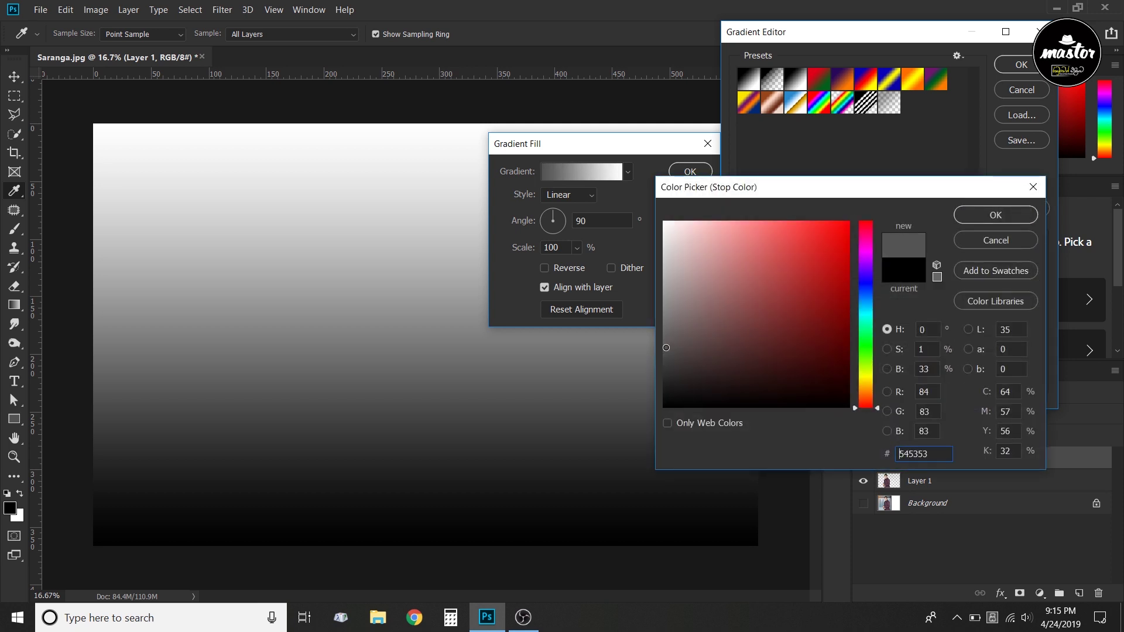
drag(666, 348, 665, 341)
click(968, 213)
click(1011, 67)
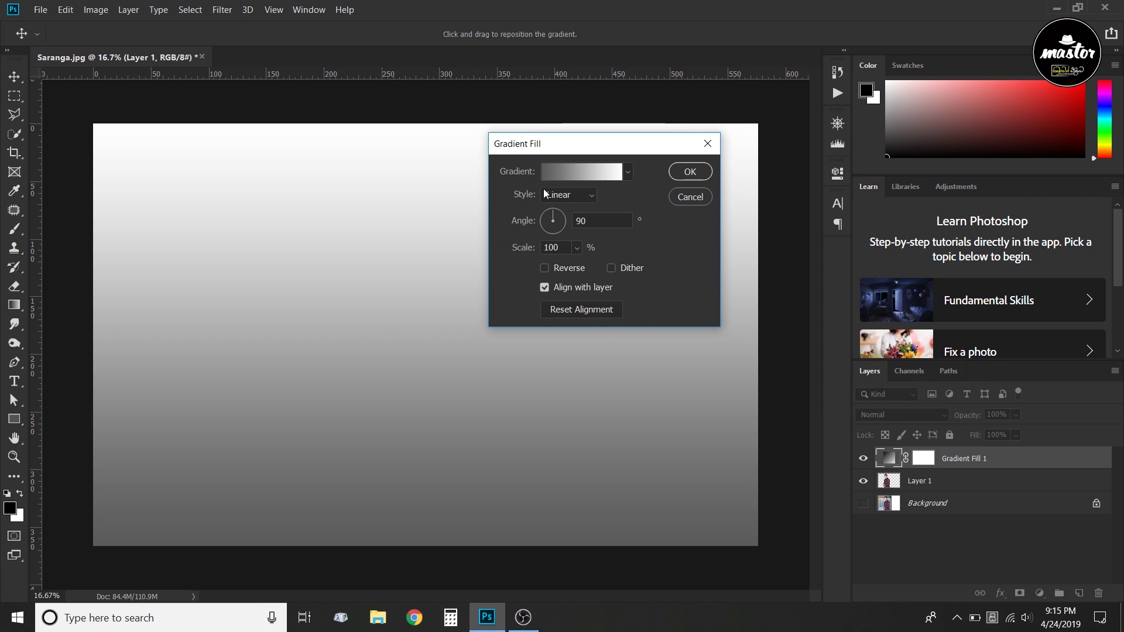
Step: Make the gradient Radial, Reversed, at 308% scale, and apply it
click(591, 197)
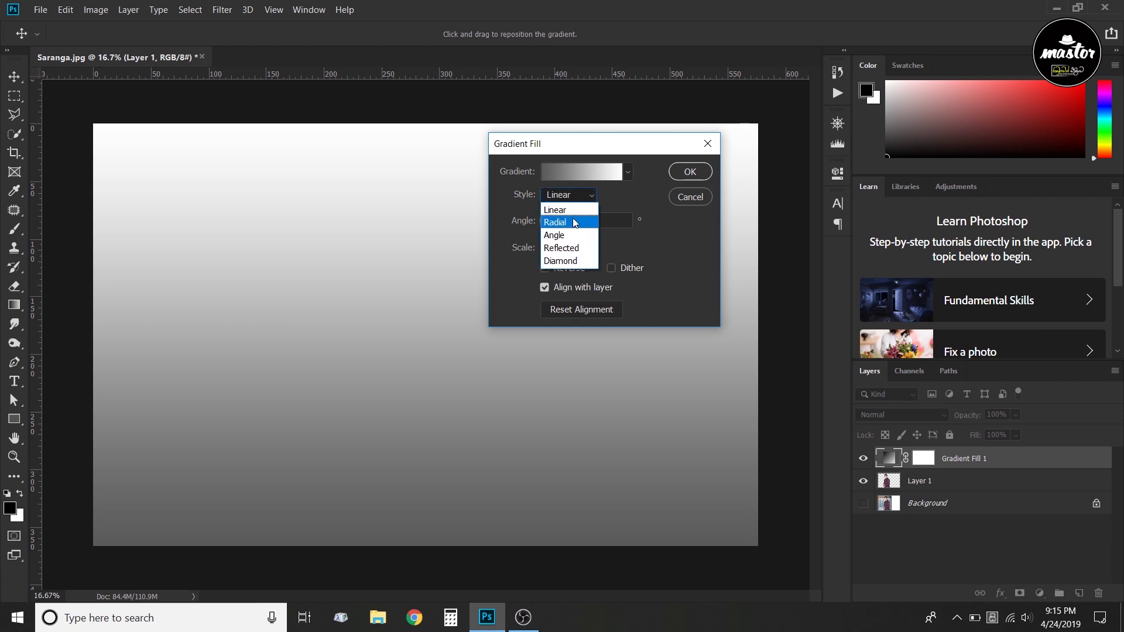
click(574, 223)
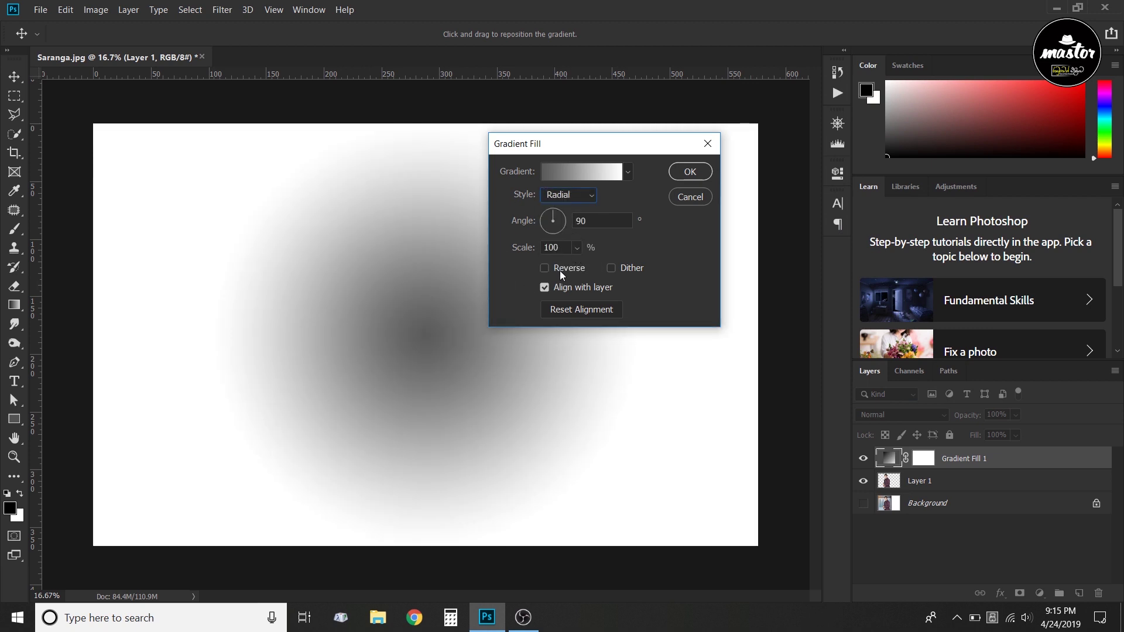
click(545, 268)
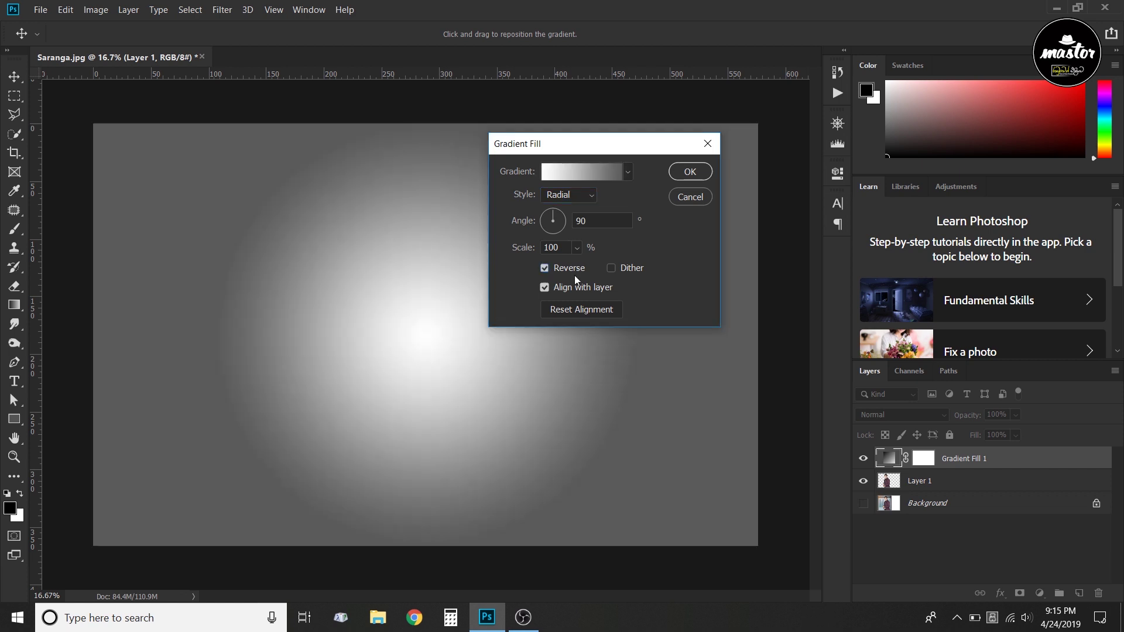
click(576, 248)
drag(583, 266, 592, 267)
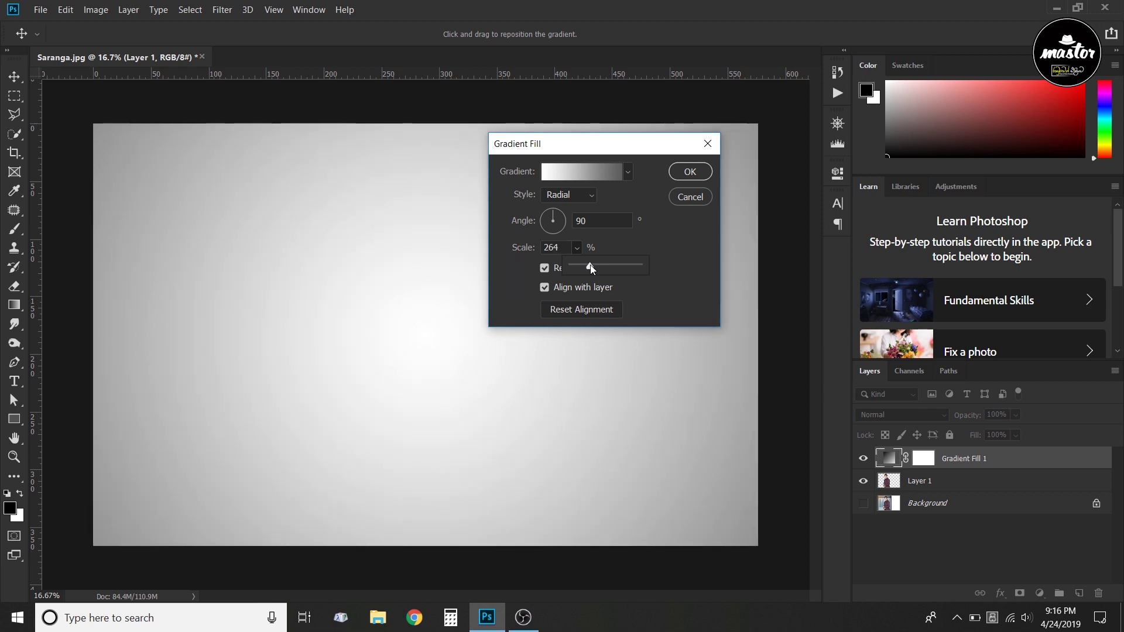
drag(592, 268, 589, 268)
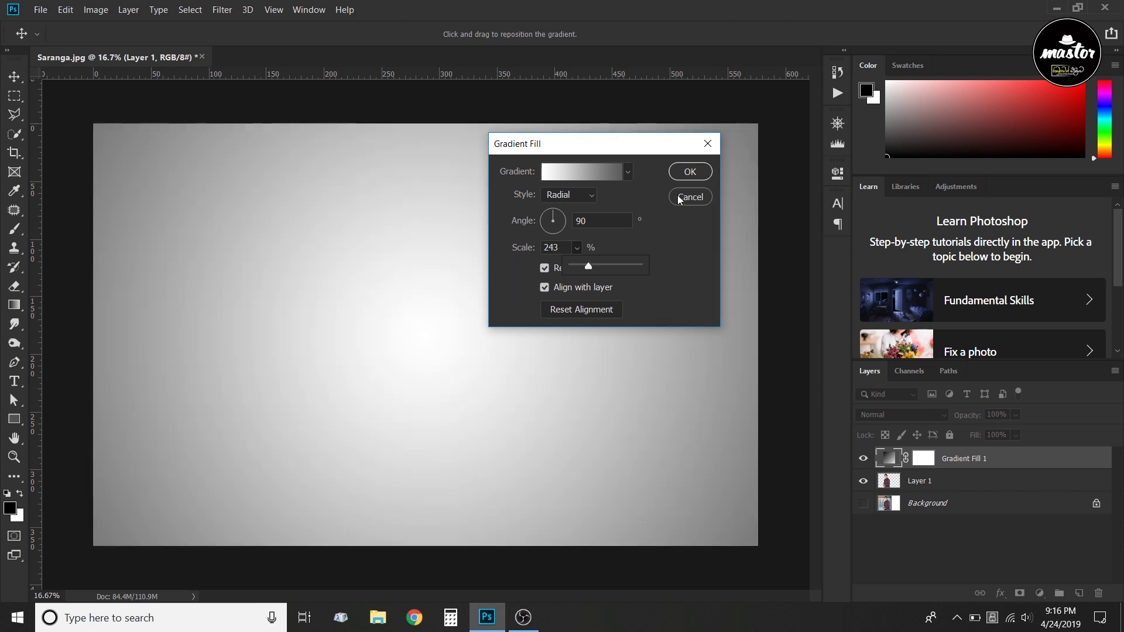
drag(589, 266, 594, 268)
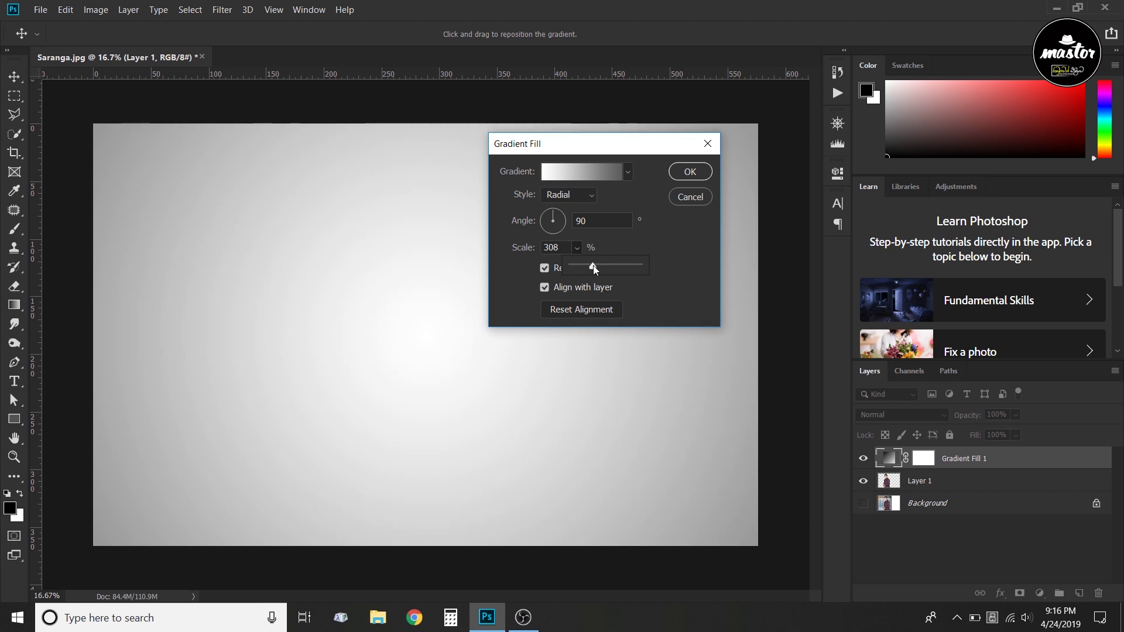
click(689, 172)
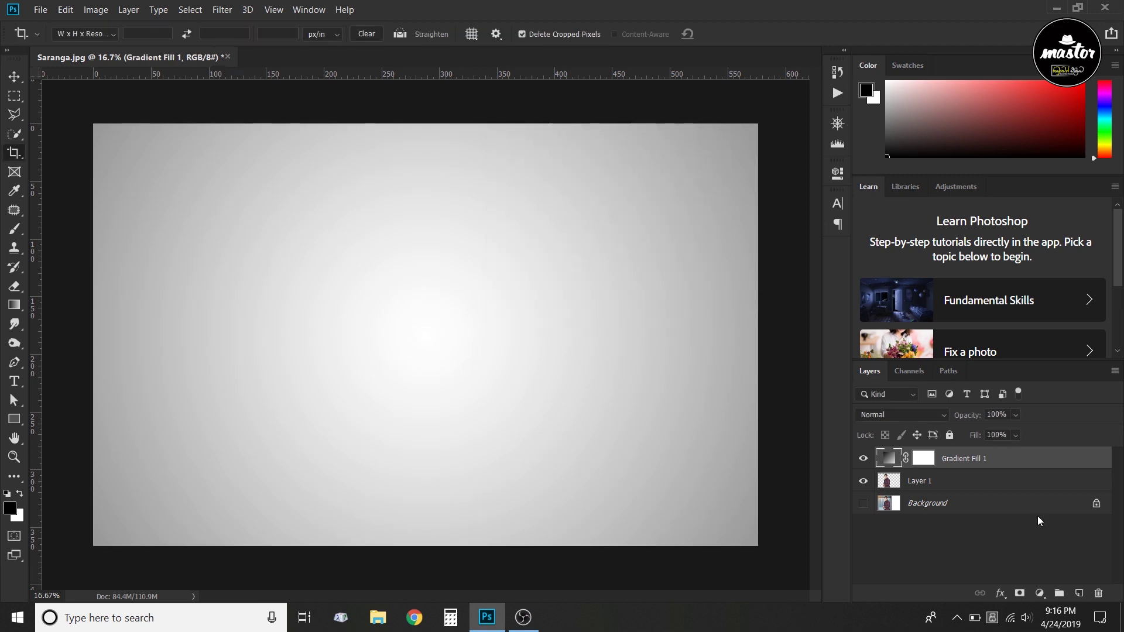
Step: Rasterize the Gradient Fill 1 layer
right_click(893, 459)
right_click(950, 465)
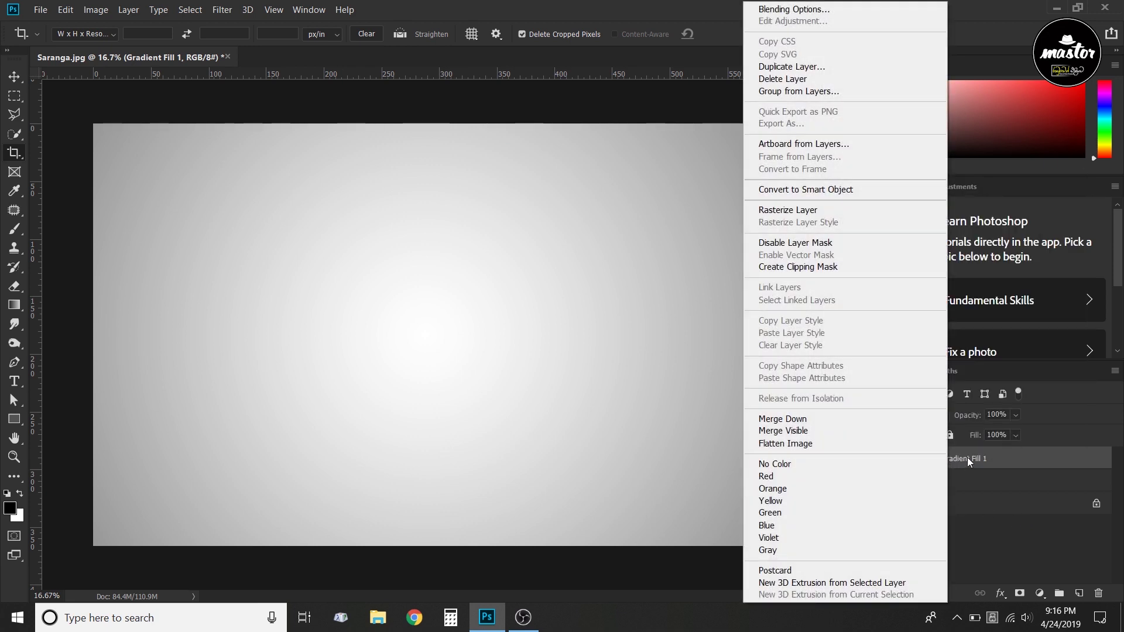
click(803, 213)
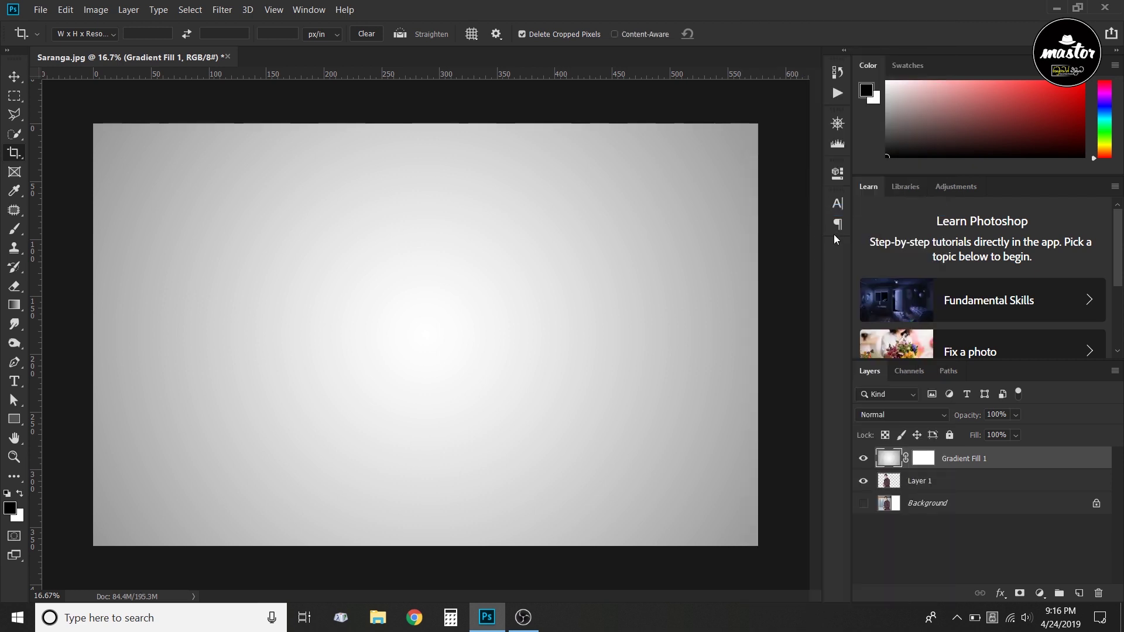
Step: Move Layer 1 above the gradient and duplicate it as Layer 1 copy
click(923, 482)
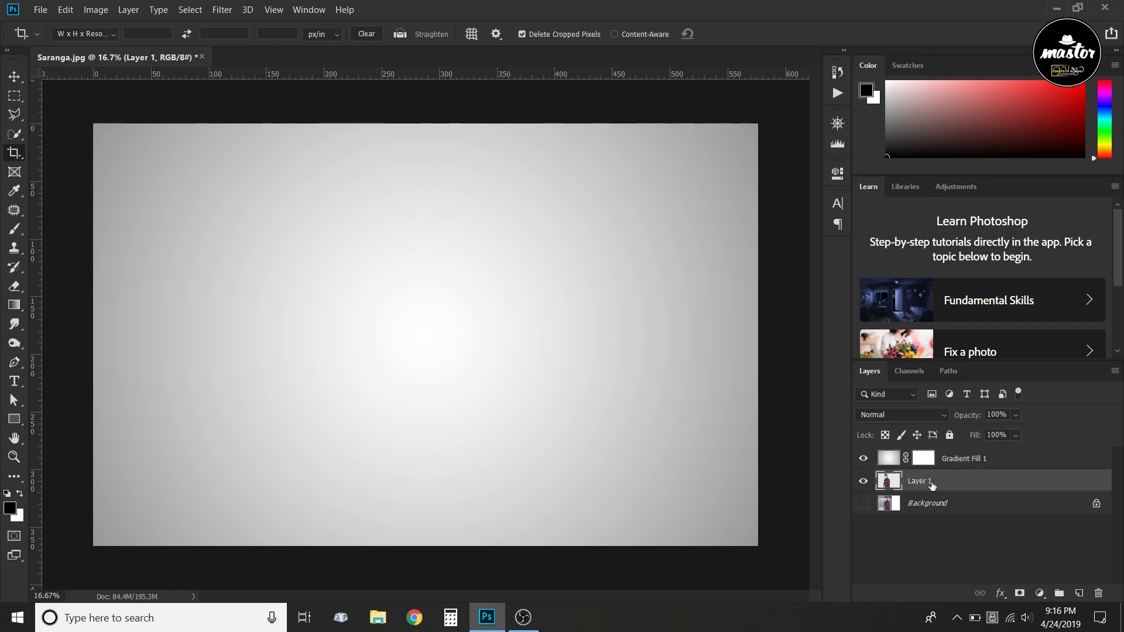
drag(933, 483, 932, 455)
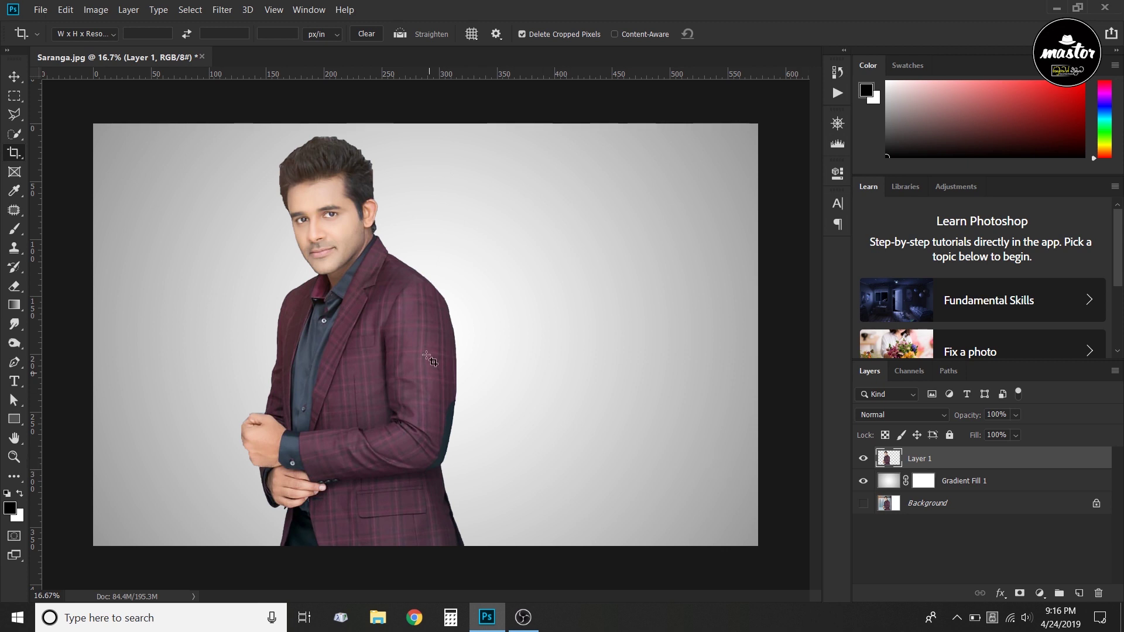
click(14, 77)
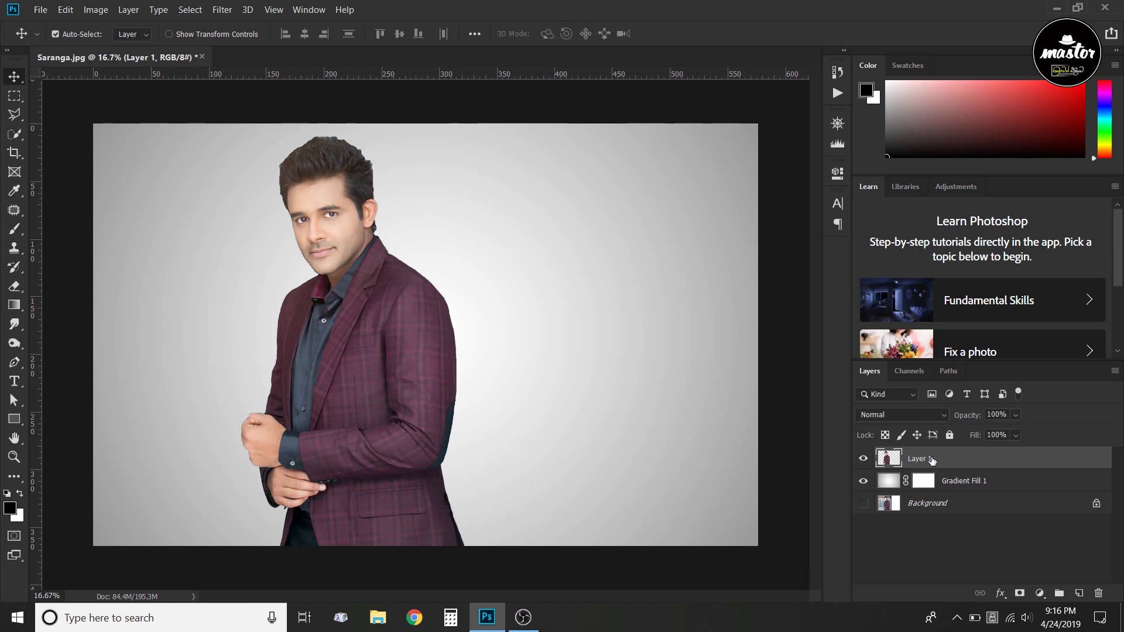
key(ctrl+j)
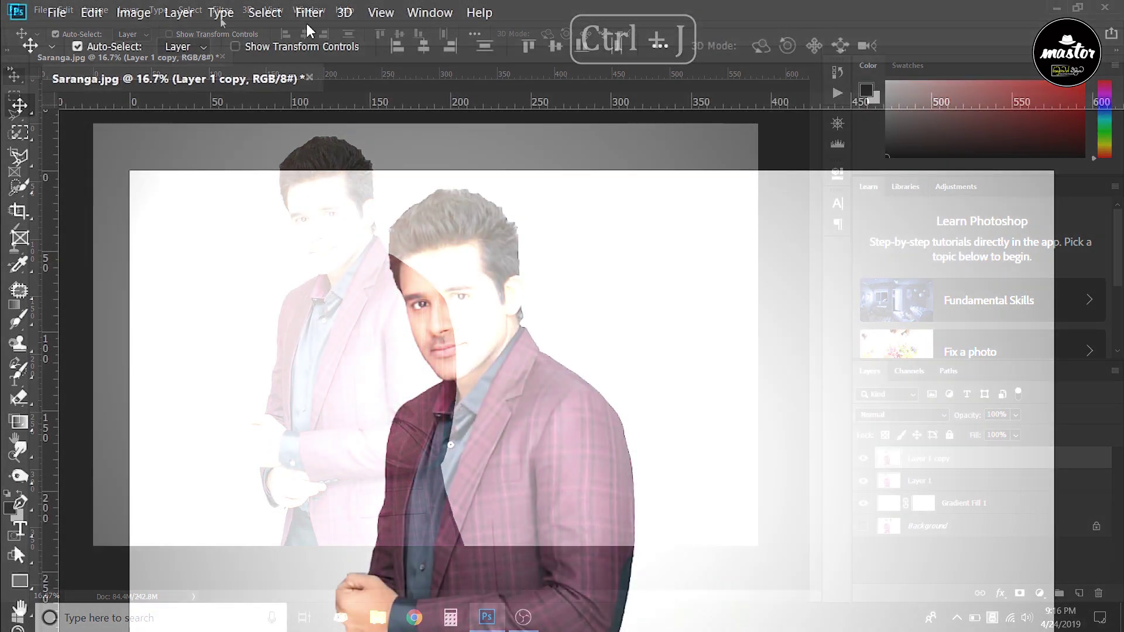
click(306, 13)
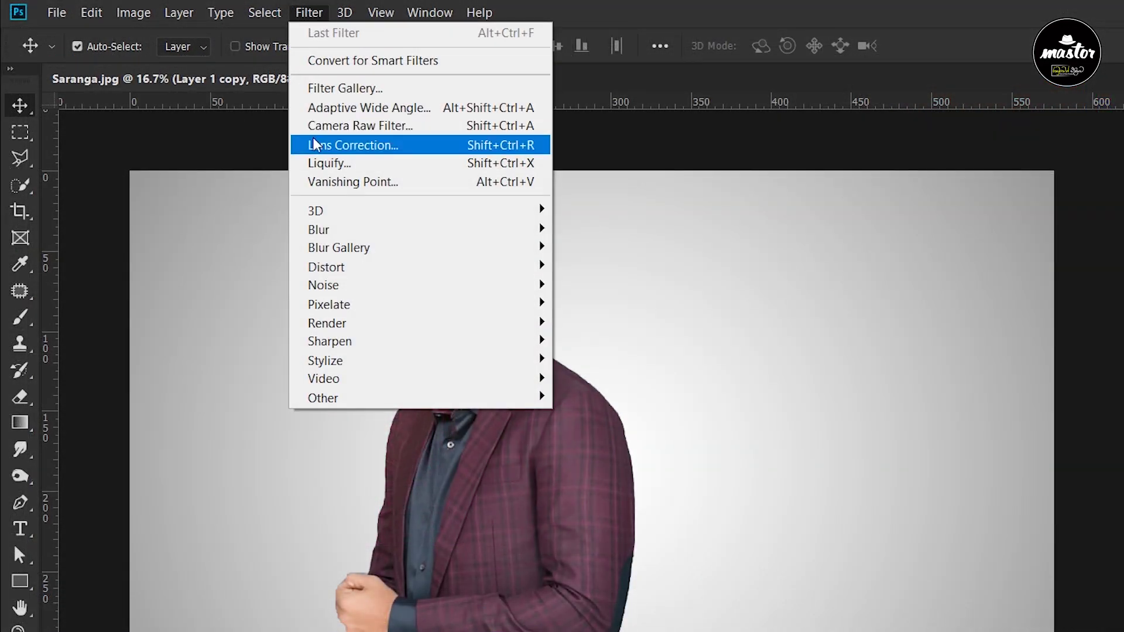
Step: In Liquify, enlarge the Forward Warp brush and pull the top of the hair into spikes
click(324, 163)
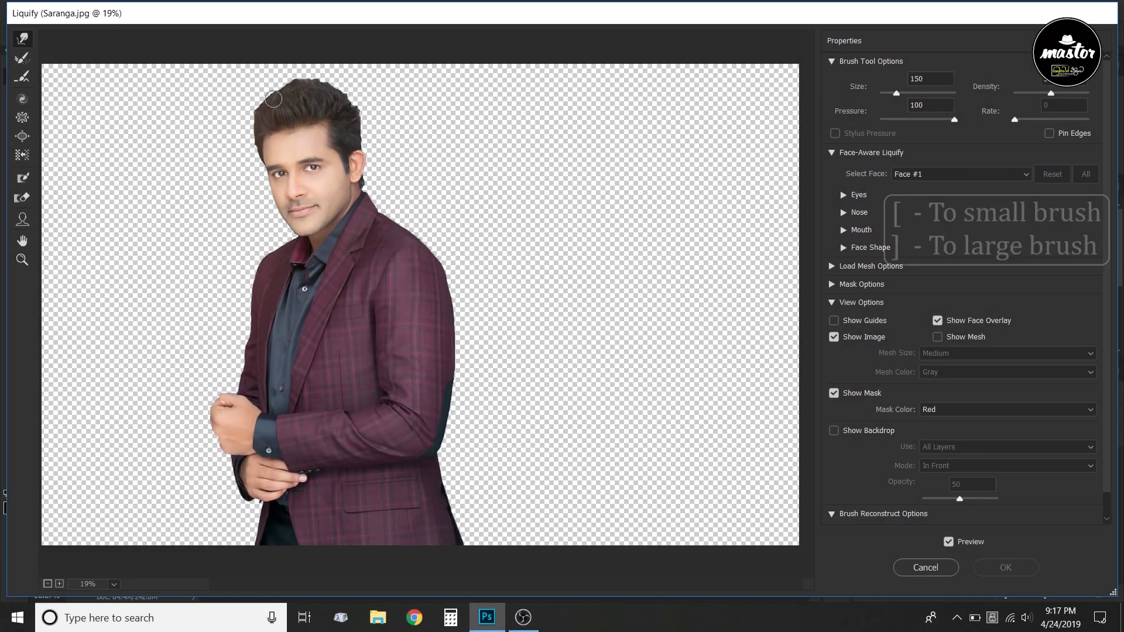
key(bracketright)
key(bracketright)
key(bracketright)
key(bracketright)
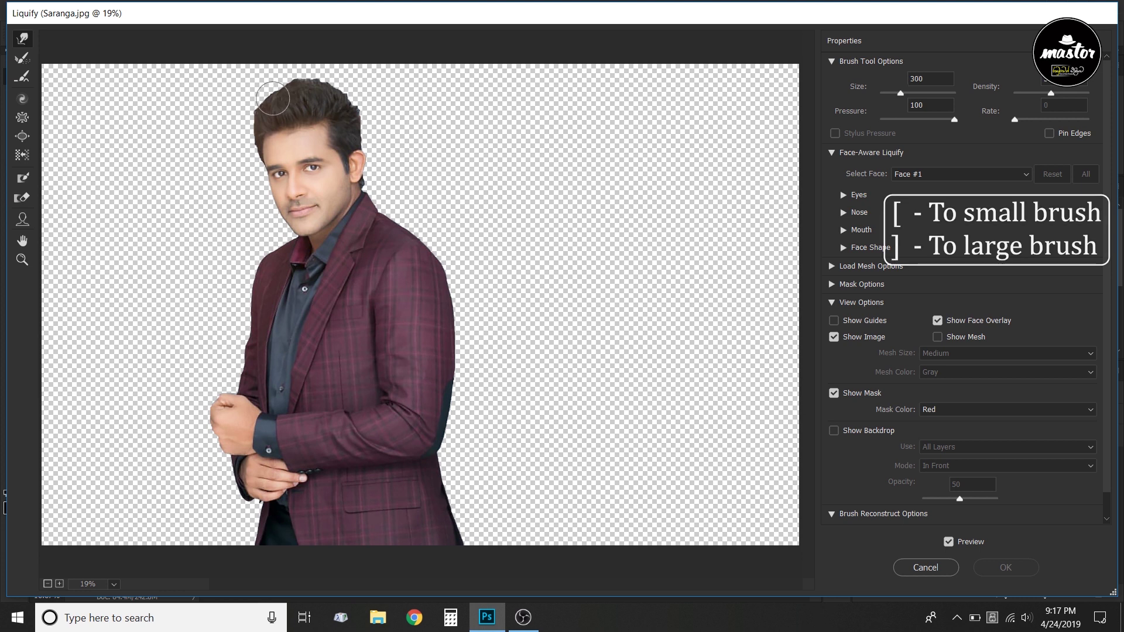
drag(270, 98, 265, 48)
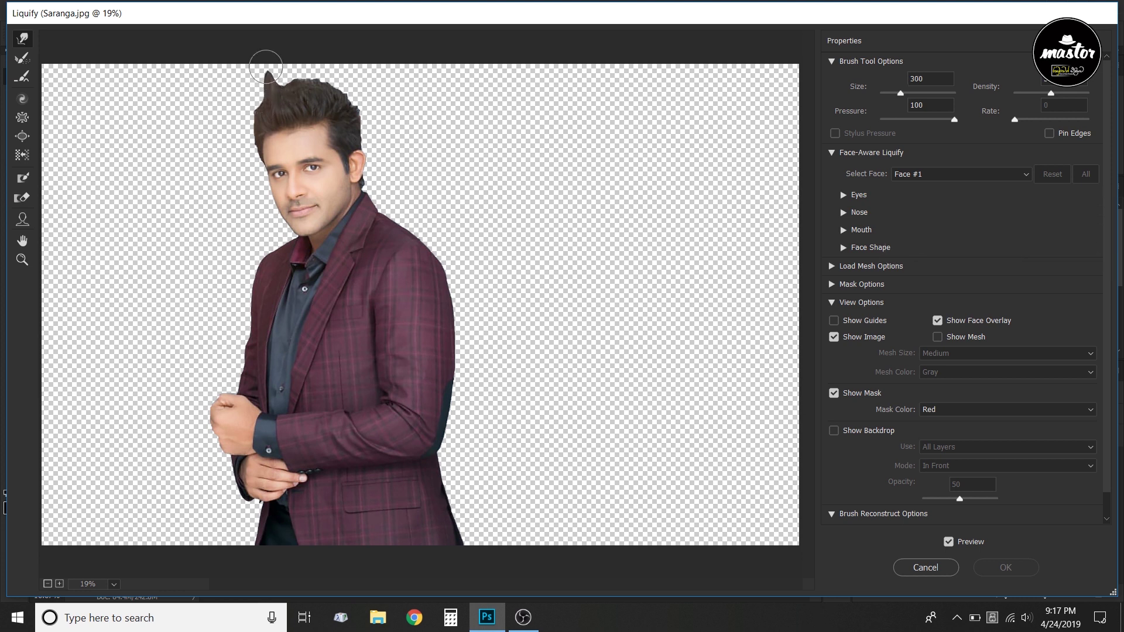
drag(272, 96, 283, 45)
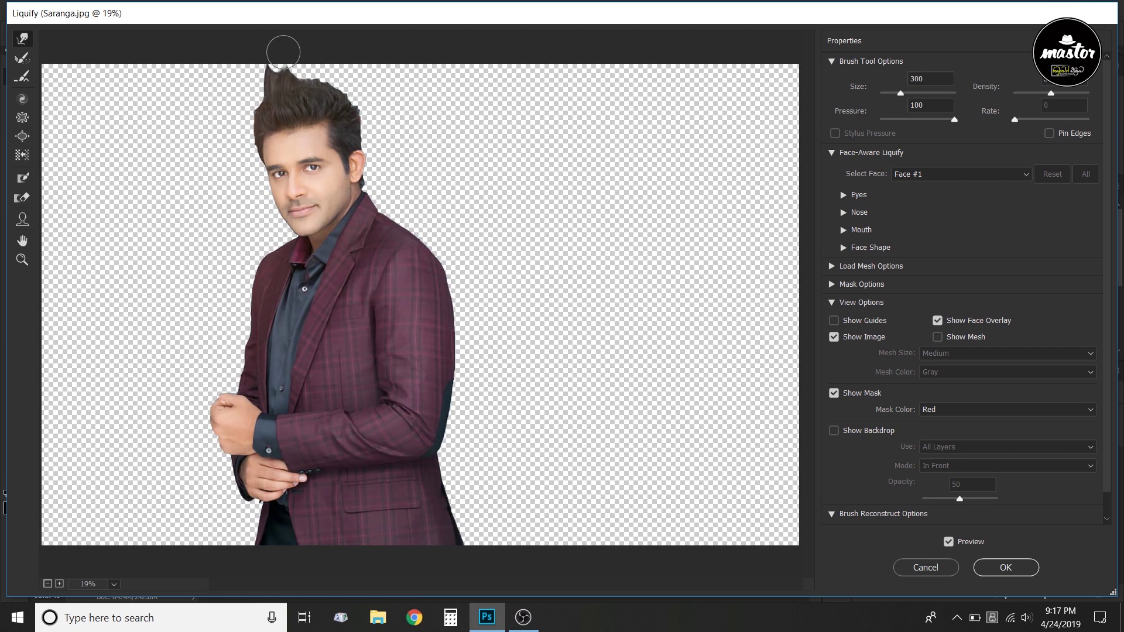
drag(275, 88, 279, 47)
drag(302, 97, 323, 40)
mouse_move(296, 88)
mouse_down()
mouse_move(296, 43)
mouse_move(353, 78)
mouse_move(396, 55)
mouse_up()
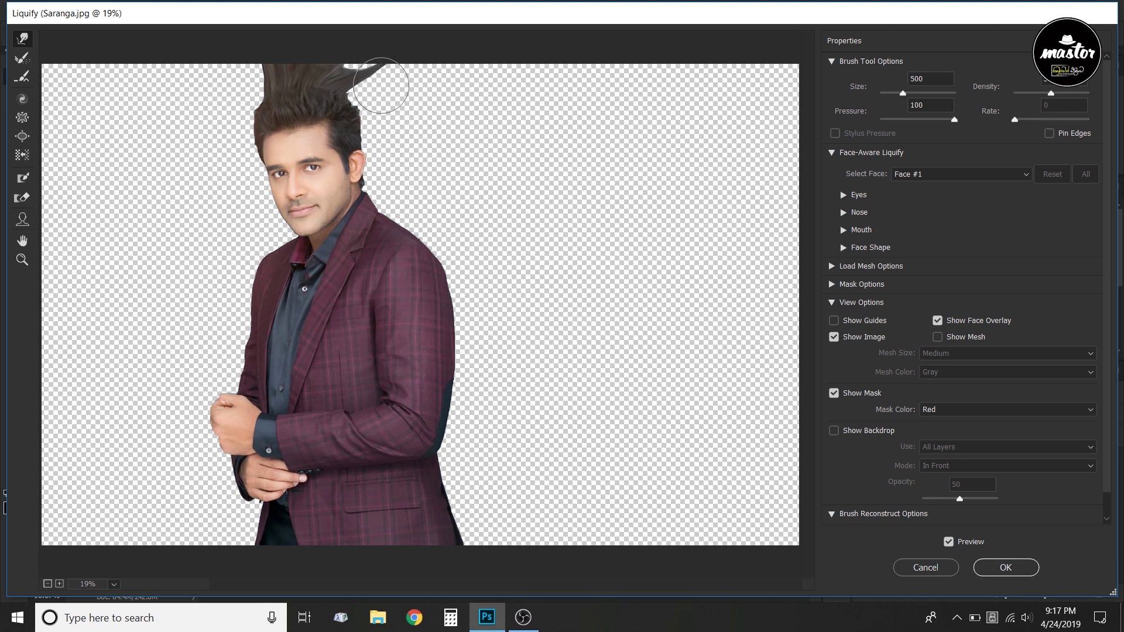
Step: With a larger brush, sweep the hair, ear and neck into streaks reaching the right edge
key(bracketright)
key(bracketright)
key(bracketright)
drag(352, 102, 446, 80)
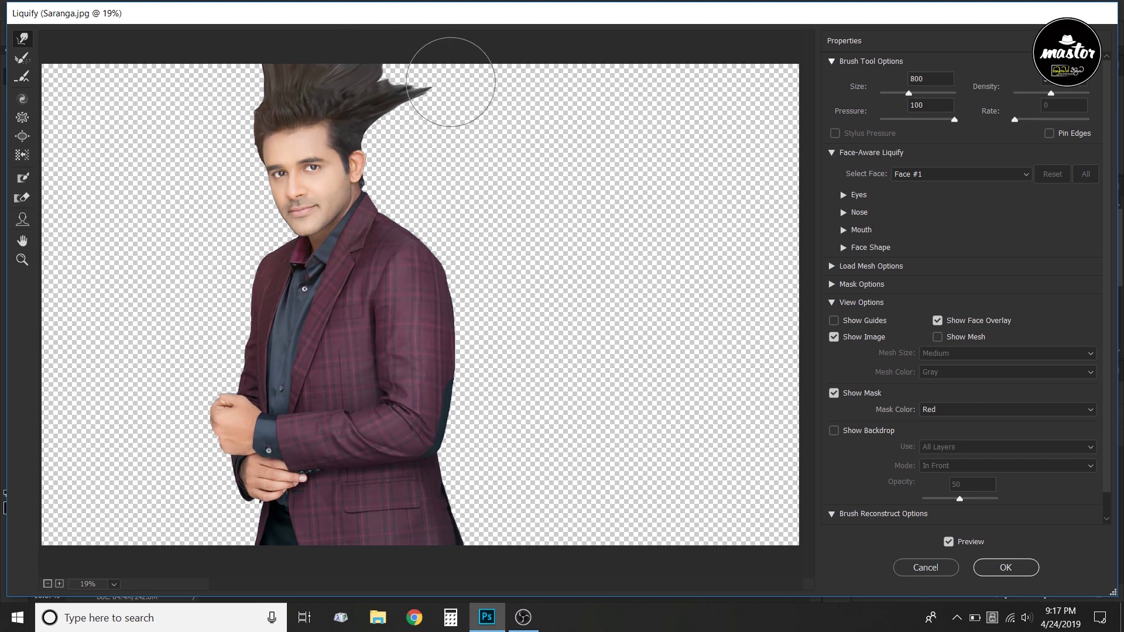
drag(351, 88, 502, 55)
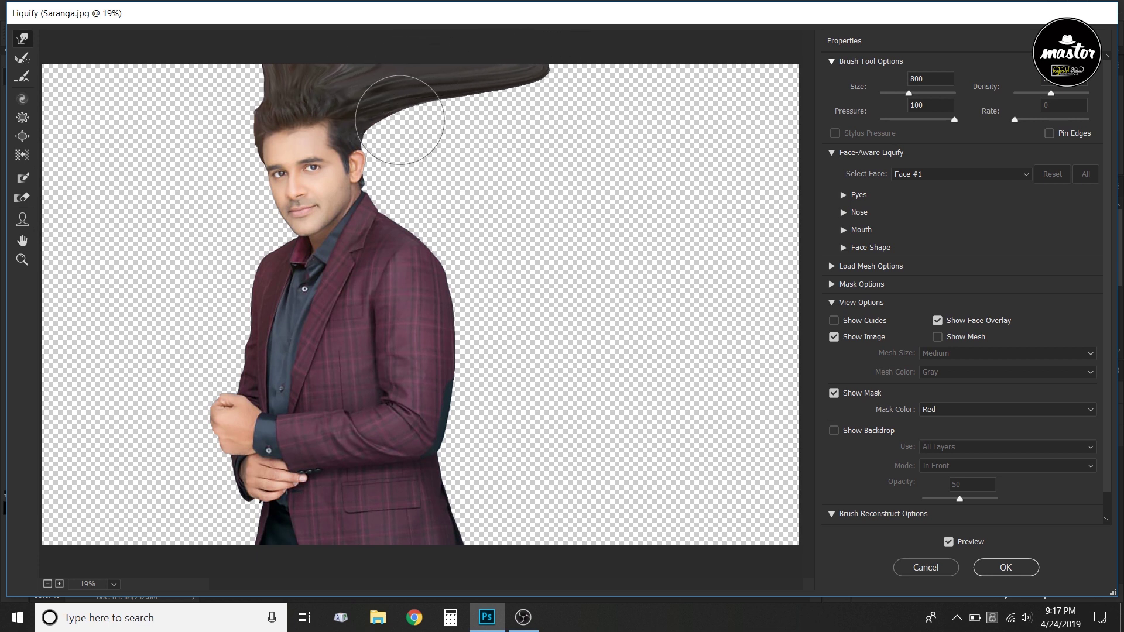
mouse_move(376, 129)
mouse_down()
mouse_move(585, 99)
mouse_move(677, 50)
mouse_up()
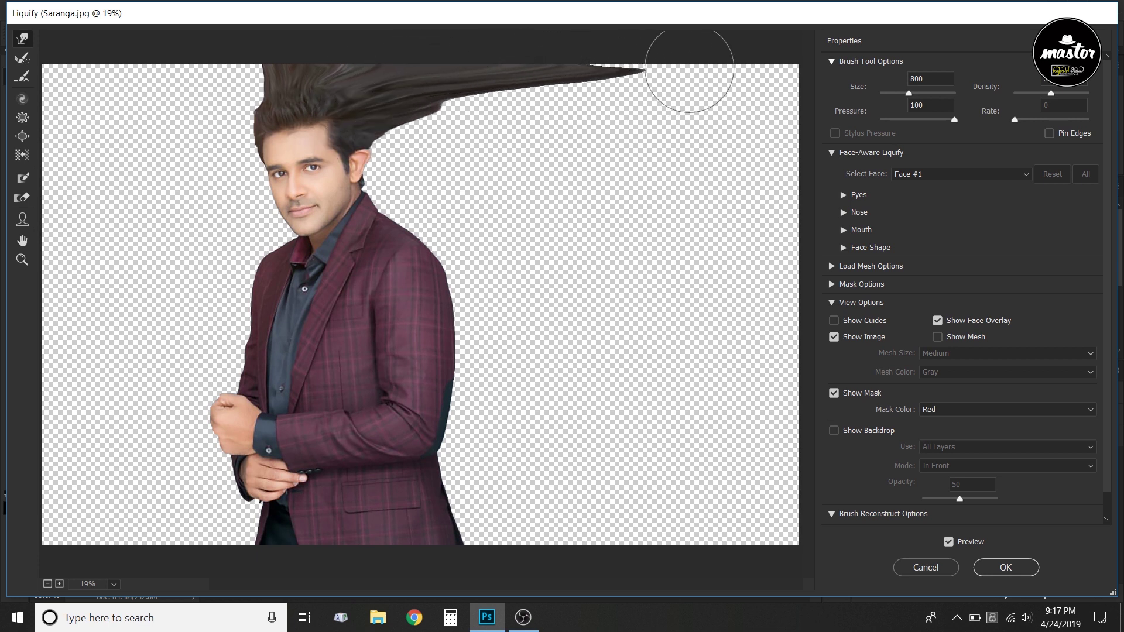
drag(597, 55, 710, 55)
mouse_move(374, 158)
mouse_down()
mouse_move(486, 140)
mouse_move(591, 103)
mouse_up()
drag(462, 107, 728, 69)
mouse_move(373, 190)
mouse_down()
mouse_move(497, 188)
mouse_move(527, 176)
mouse_up()
mouse_move(421, 175)
mouse_down()
mouse_move(527, 176)
mouse_move(761, 109)
mouse_move(772, 94)
mouse_up()
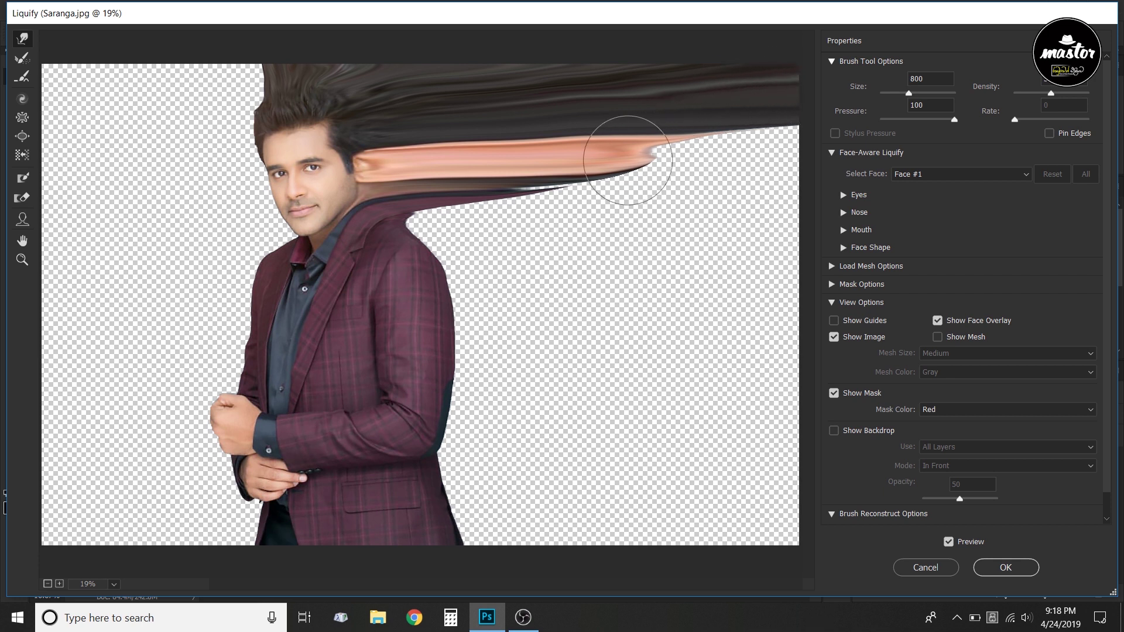
drag(647, 146, 784, 138)
Step: Smear the collar and upper jacket rightward to the canvas edge
mouse_move(436, 216)
mouse_down()
mouse_move(495, 227)
mouse_move(773, 187)
mouse_up()
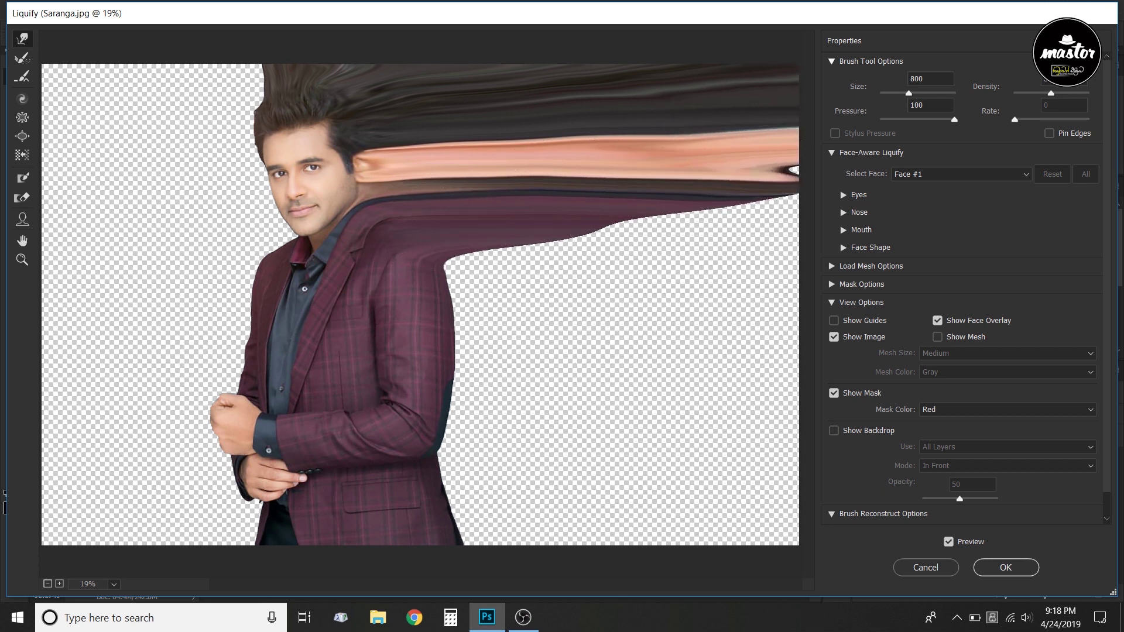
drag(413, 267, 620, 275)
drag(516, 259, 669, 260)
mouse_move(569, 235)
mouse_down()
mouse_move(640, 220)
mouse_move(755, 234)
mouse_up()
mouse_move(679, 199)
mouse_down()
mouse_move(781, 220)
mouse_move(753, 251)
mouse_move(761, 266)
mouse_up()
drag(439, 314, 631, 319)
drag(526, 295, 801, 281)
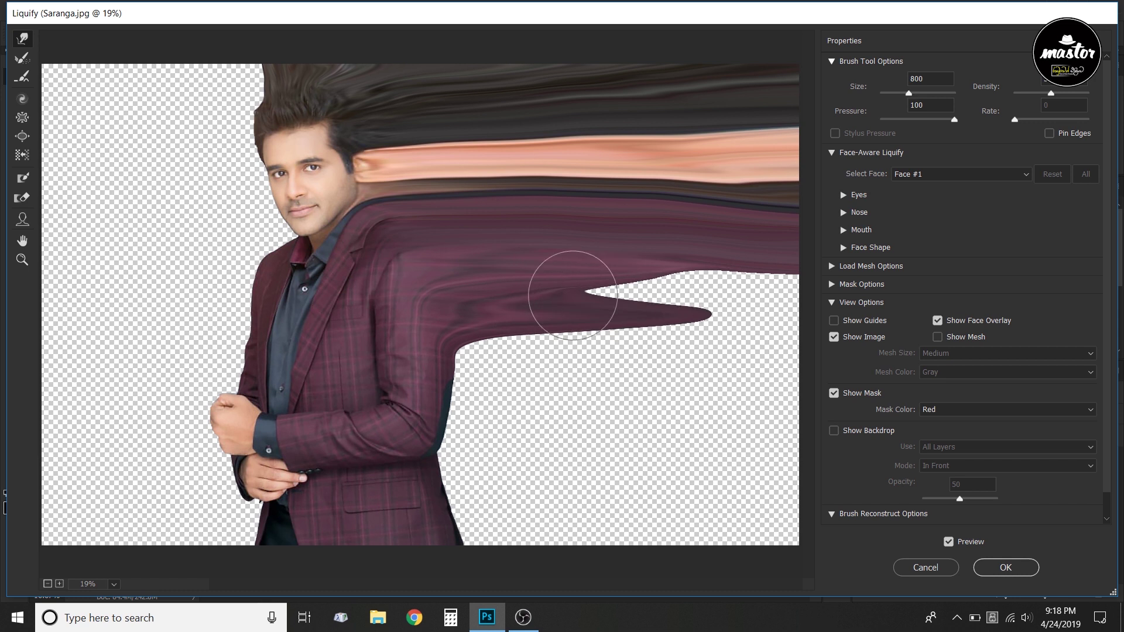
Step: Smear the lower maroon jacket right and down to the canvas bottom, then apply Liquify
drag(462, 349, 842, 339)
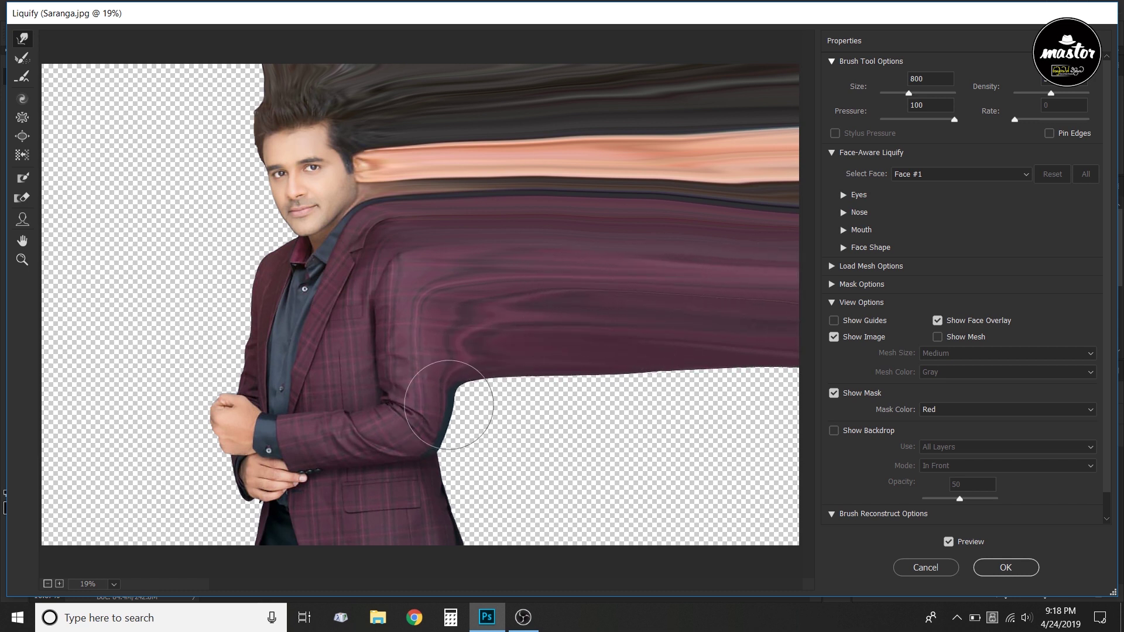
drag(439, 412, 791, 385)
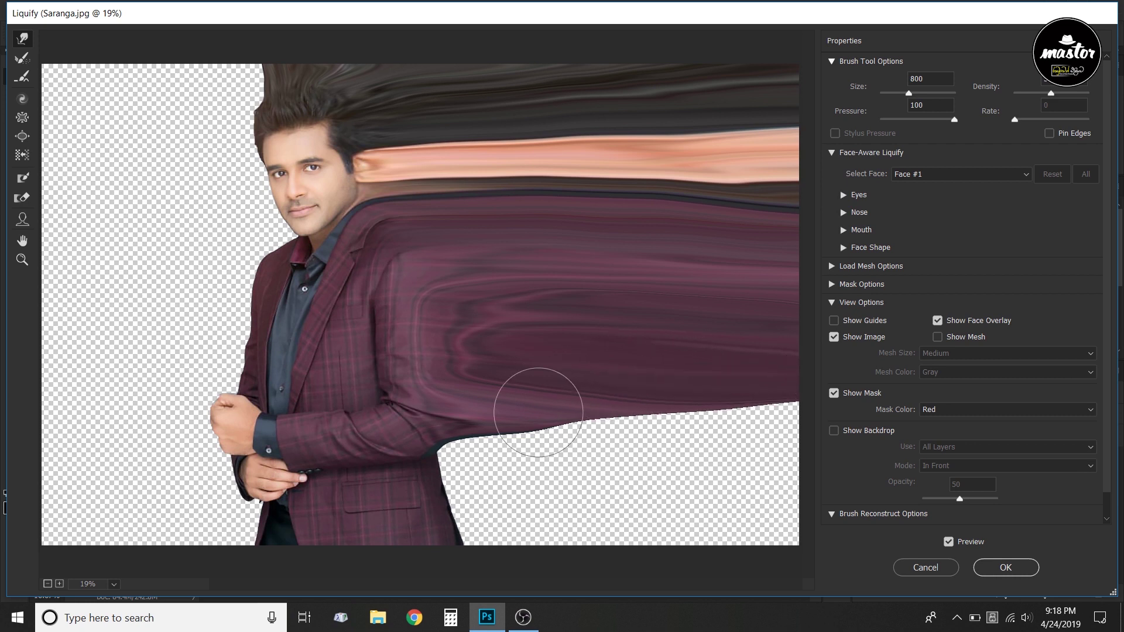
drag(445, 445, 733, 430)
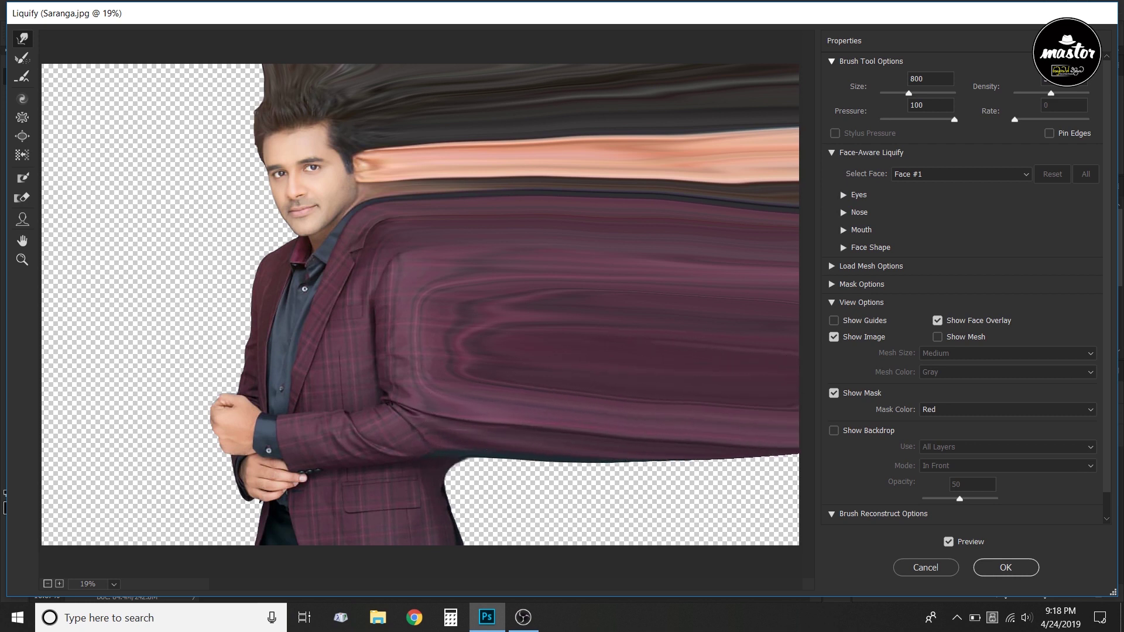
drag(436, 466, 755, 469)
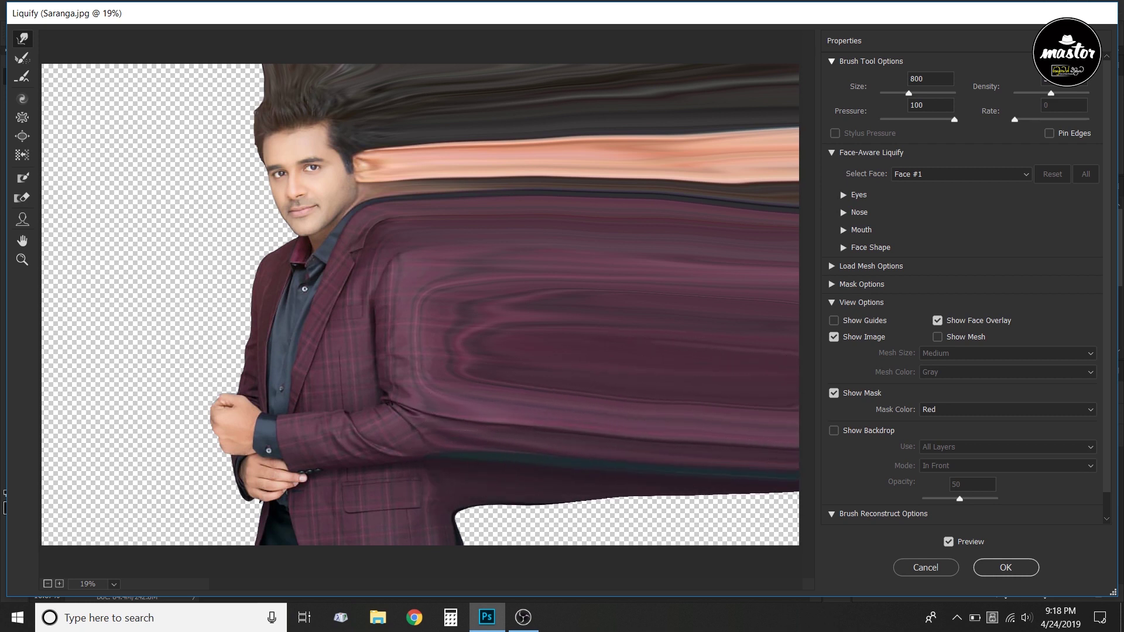
drag(448, 527, 685, 527)
mouse_move(439, 534)
mouse_down()
mouse_move(665, 521)
mouse_move(731, 504)
mouse_move(720, 476)
mouse_move(724, 501)
mouse_move(843, 527)
mouse_up()
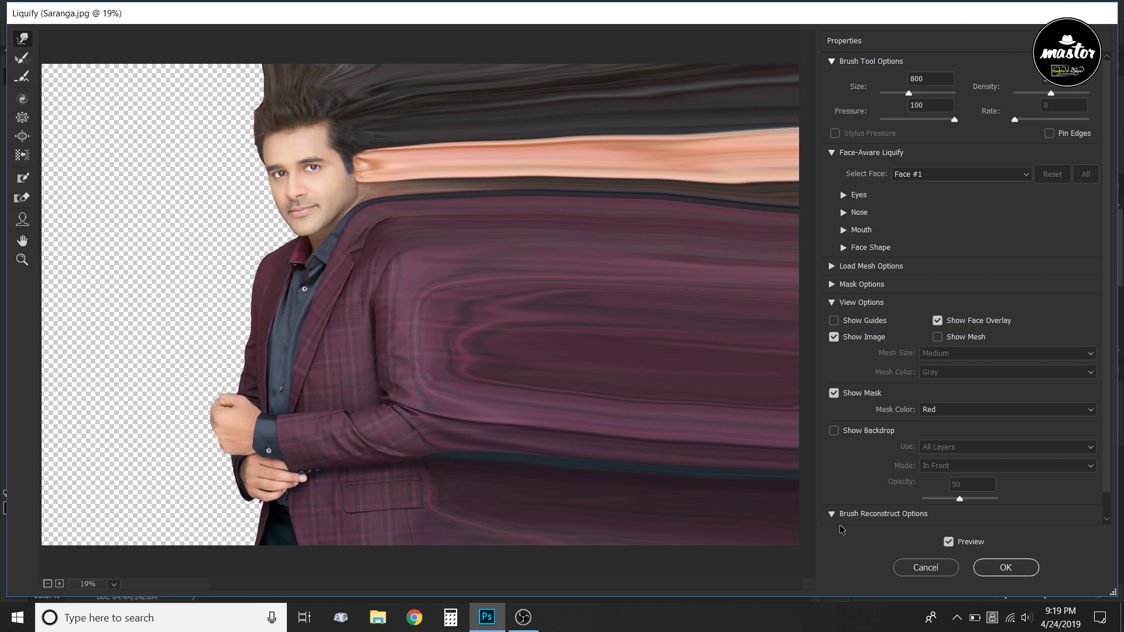
click(1001, 567)
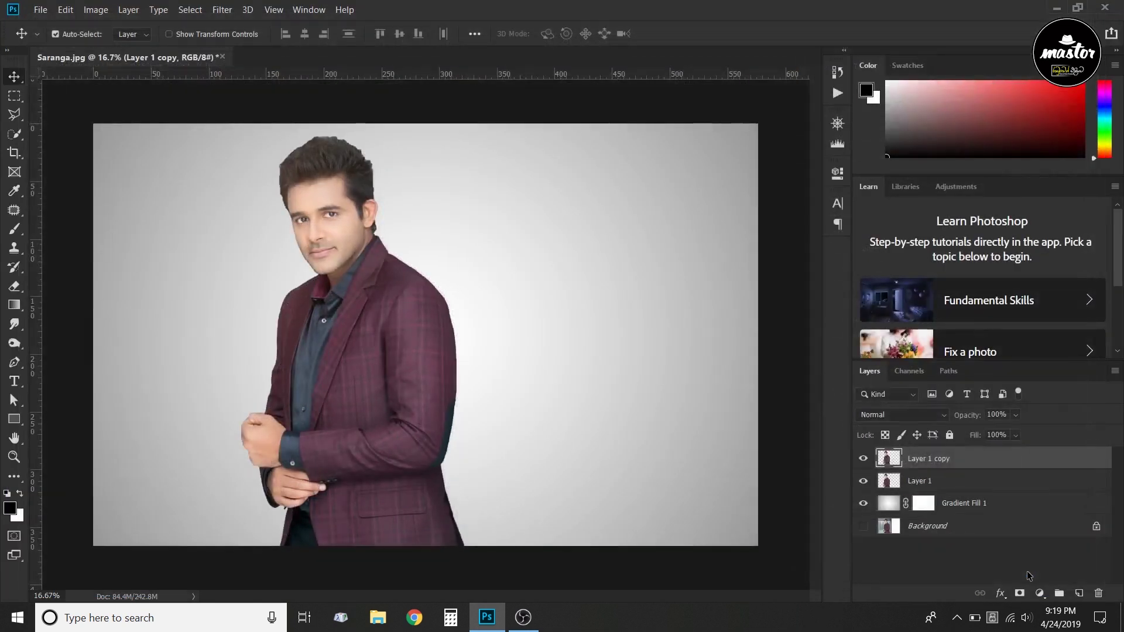
Step: Move Layer 1 above Layer 1 copy, inspect the sleeve edge, and load the man's outline as a selection
drag(955, 480, 951, 454)
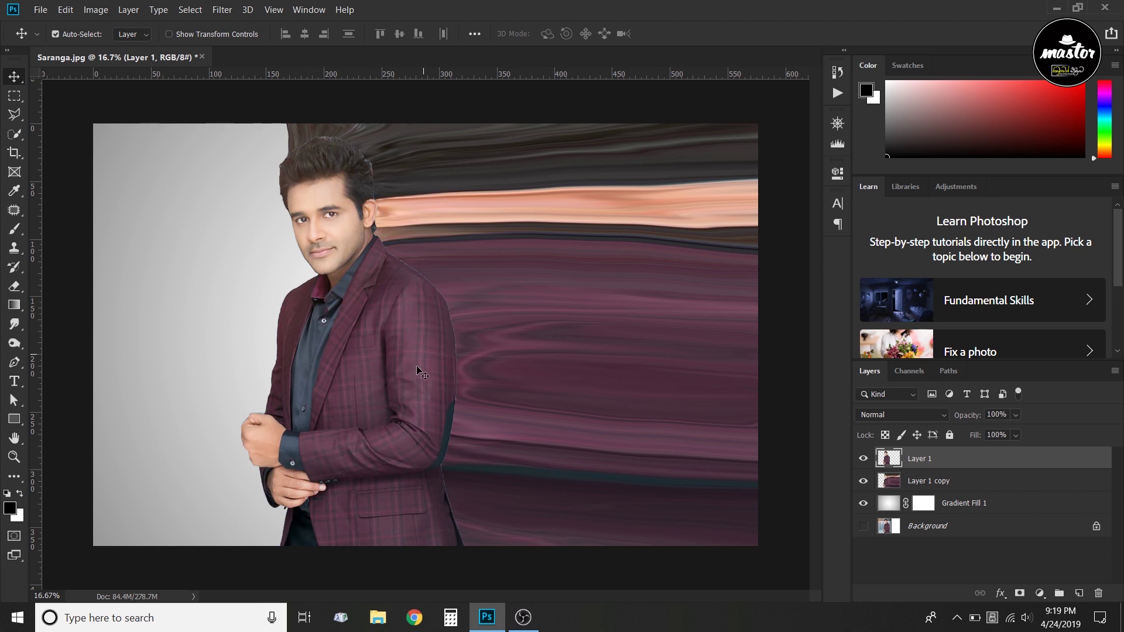
scroll(446, 480, up, 3)
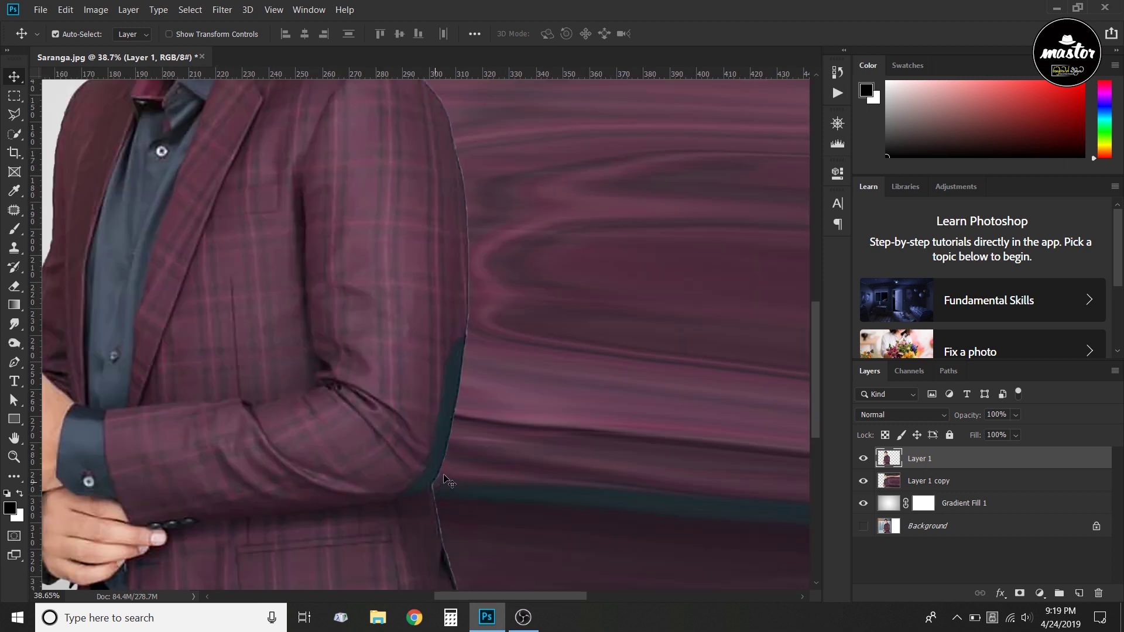
scroll(451, 389, down, 1)
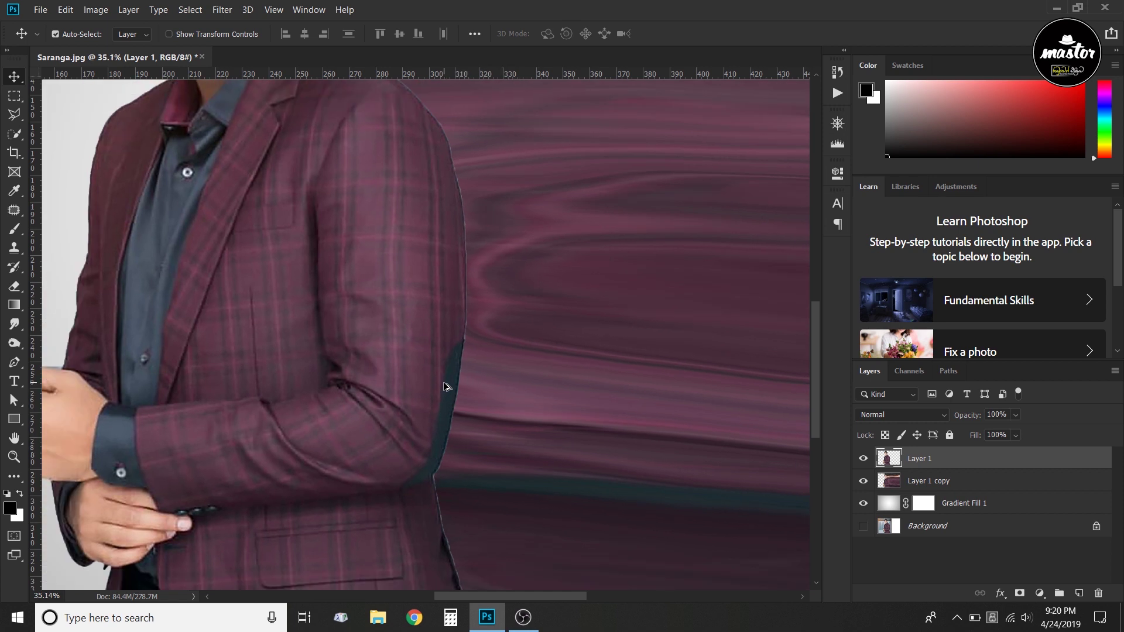
scroll(451, 390, down, 1)
scroll(463, 410, down, 1)
scroll(480, 435, down, 1)
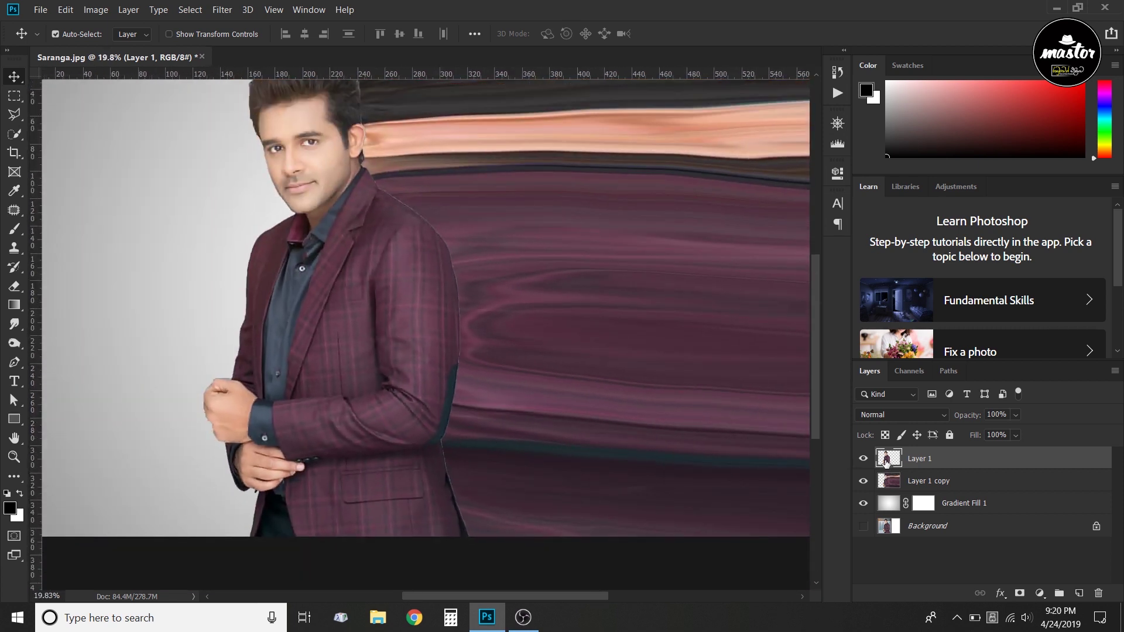
ctrl+click(887, 464)
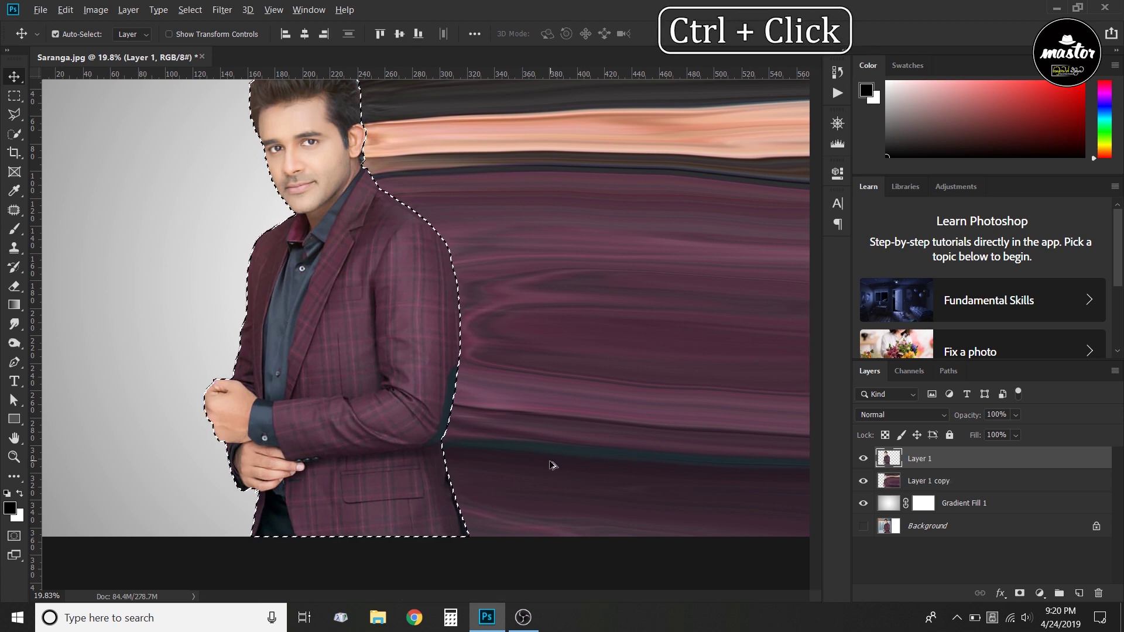
Step: Contract the man's outline selection by 2 pixels
scroll(556, 466, down, 1)
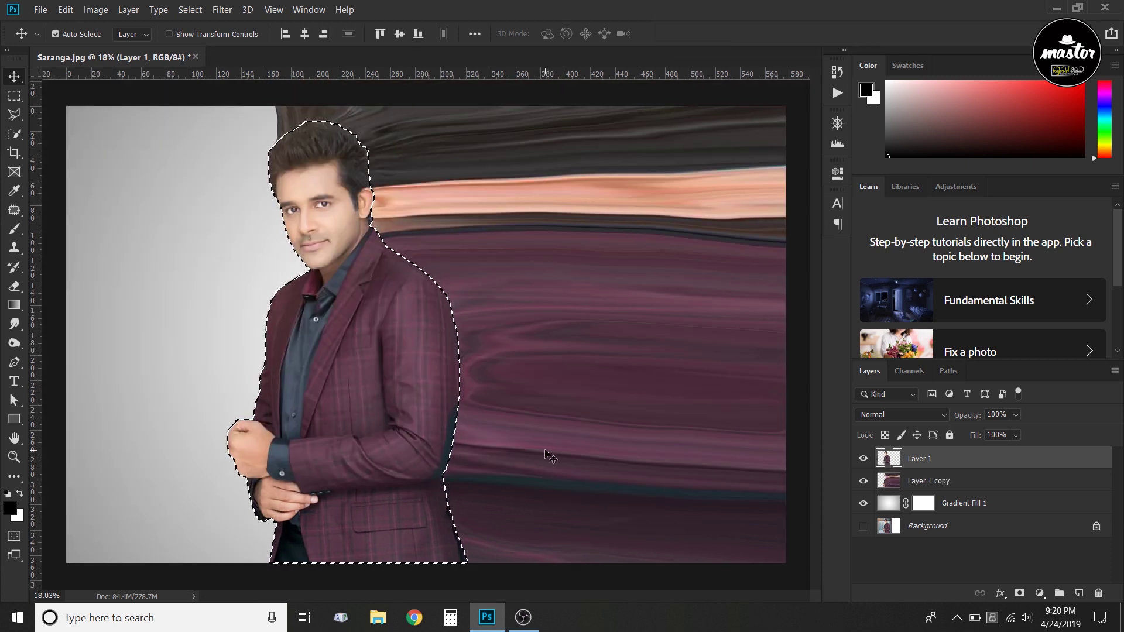
click(190, 10)
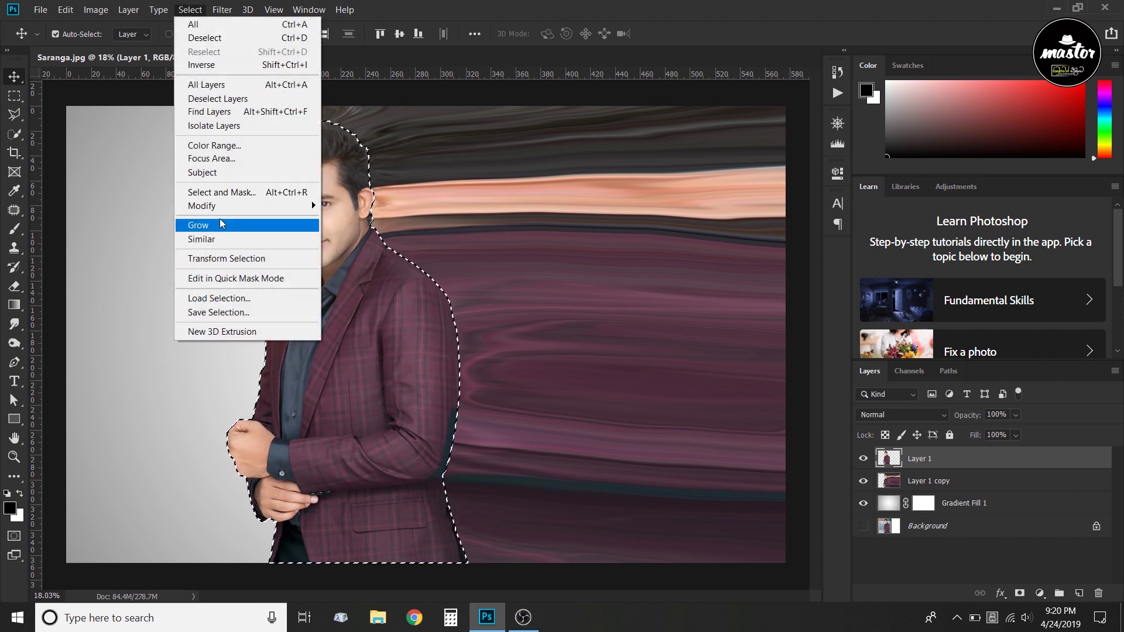
mouse_move(246, 205)
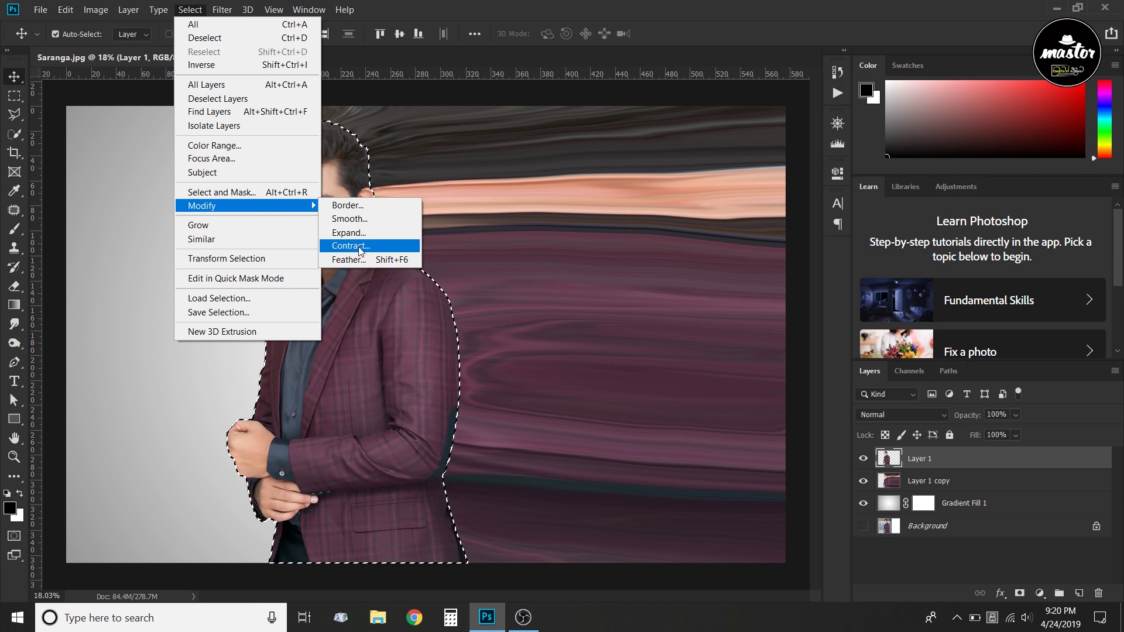
click(360, 250)
text(2)
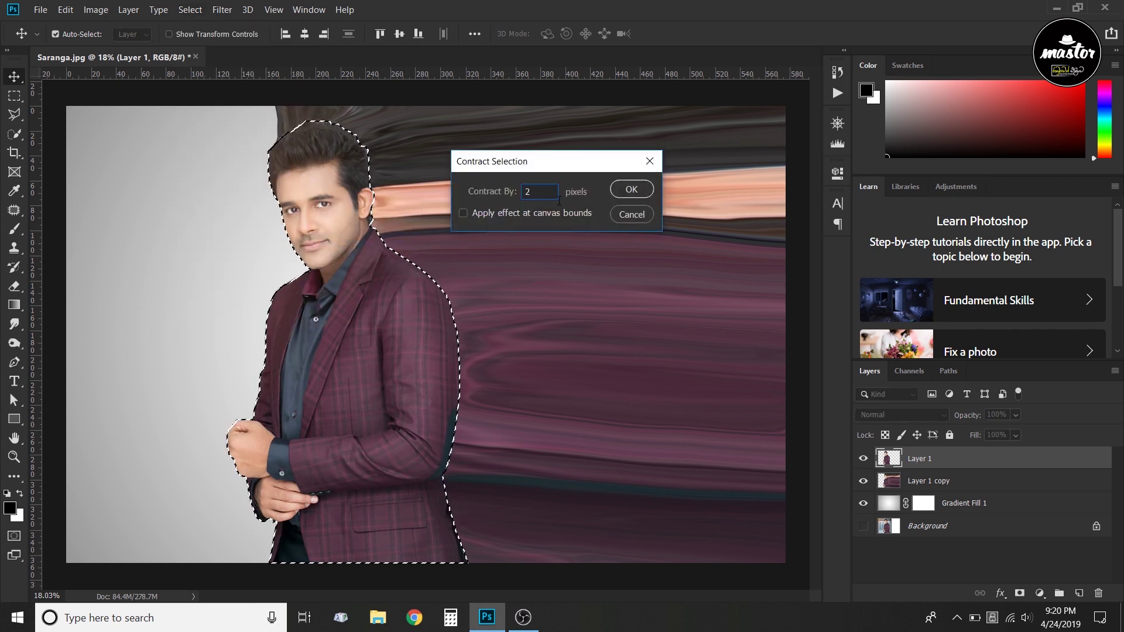
click(631, 196)
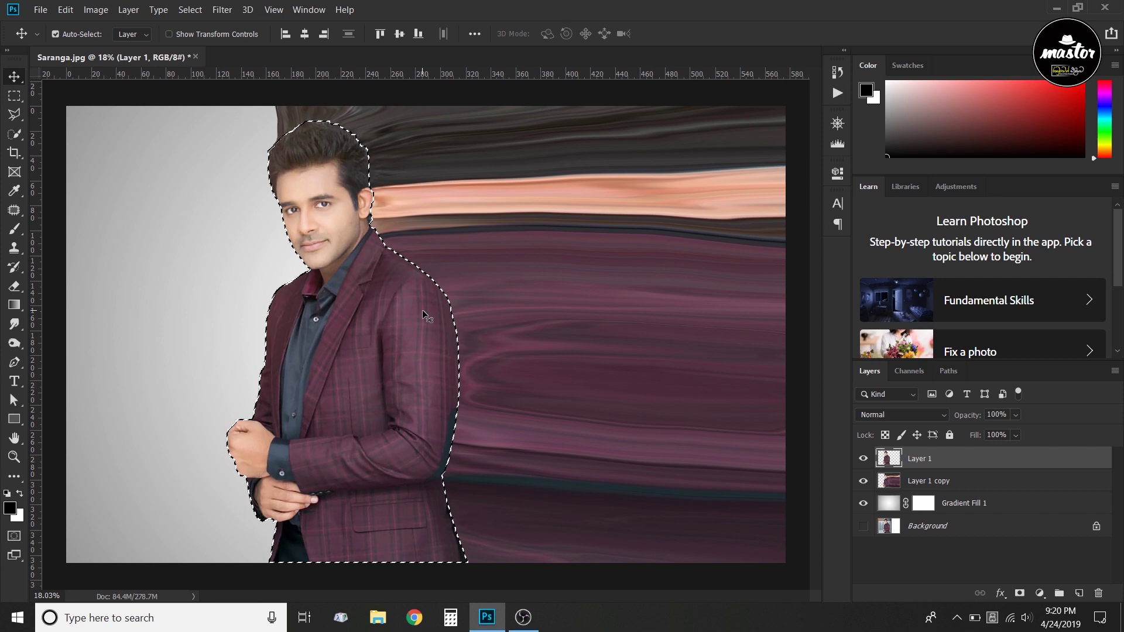
Step: Invert the selection, delete the fringe outside the man on Layer 1, deselect, and zoom out
click(189, 8)
click(205, 65)
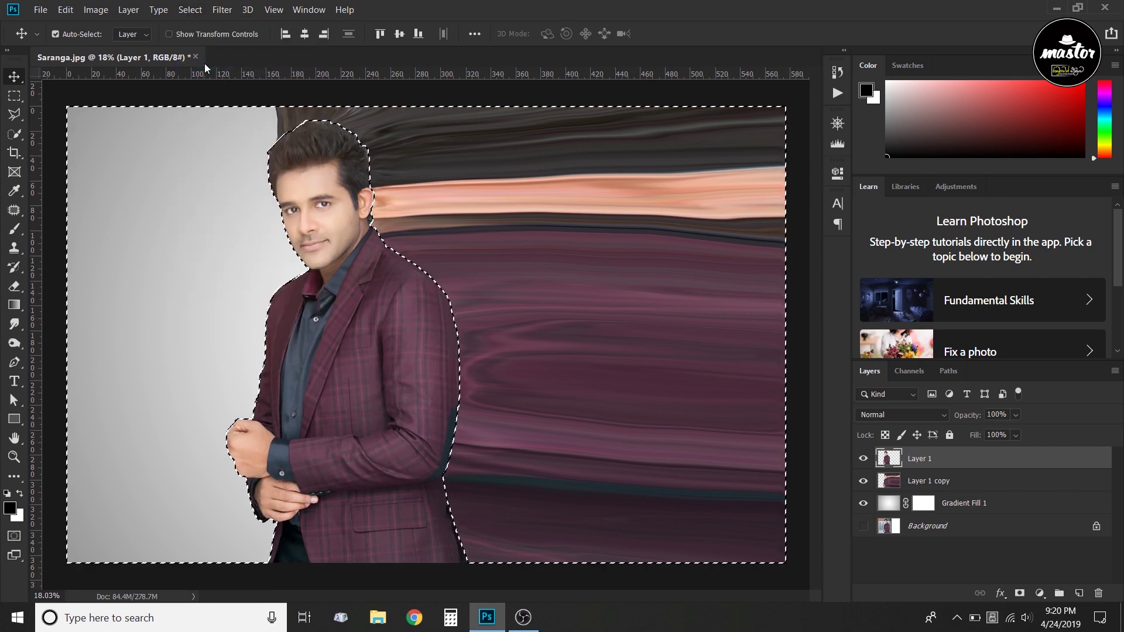
key(Delete)
key(ctrl+d)
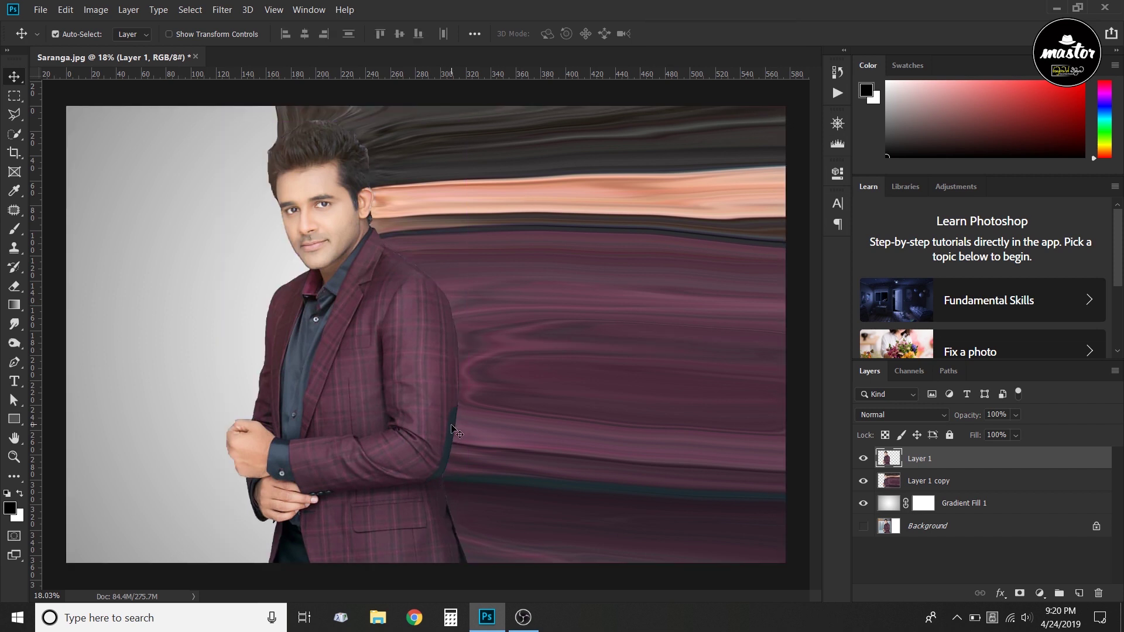
scroll(455, 431, up, 2)
scroll(459, 432, up, 2)
scroll(467, 437, up, 2)
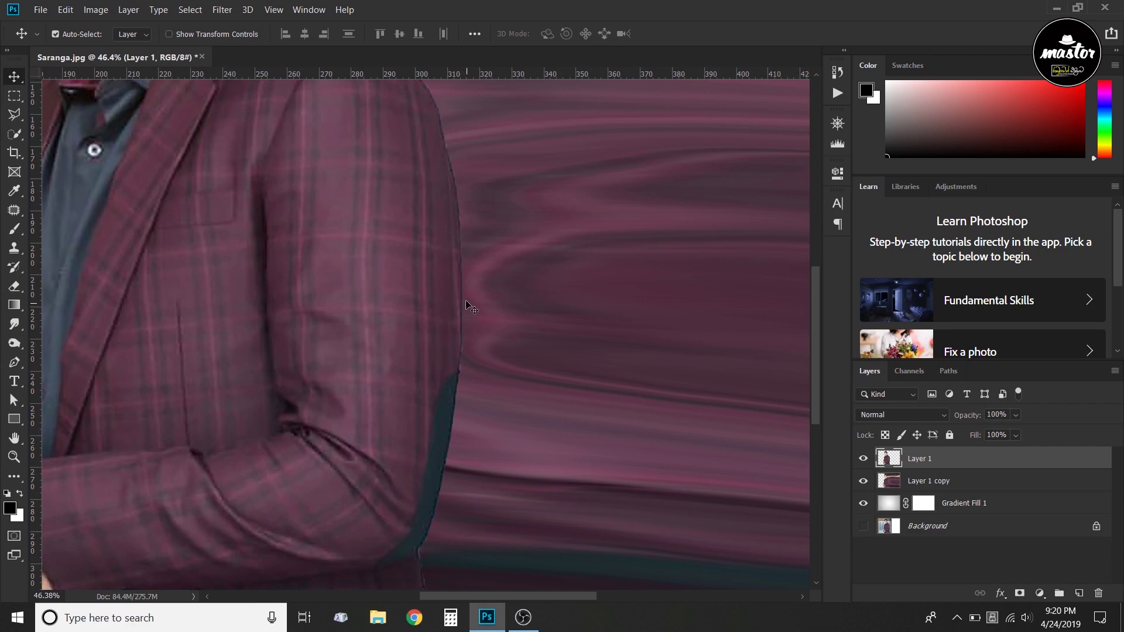
scroll(464, 381, down, 2)
scroll(464, 382, down, 1)
scroll(462, 382, down, 1)
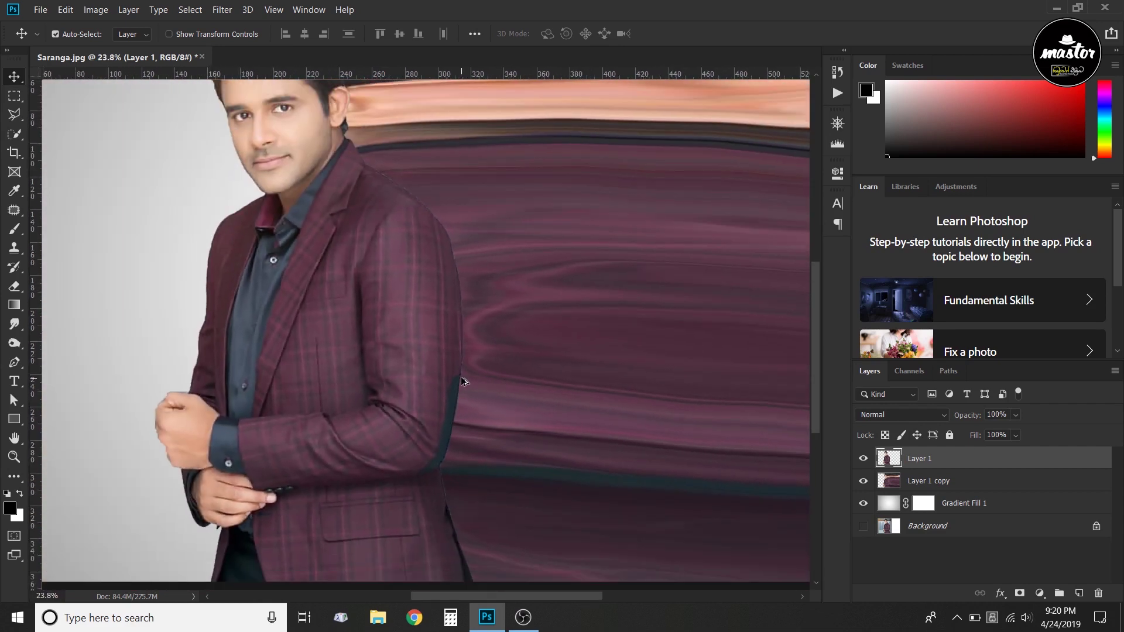
scroll(491, 506, down, 2)
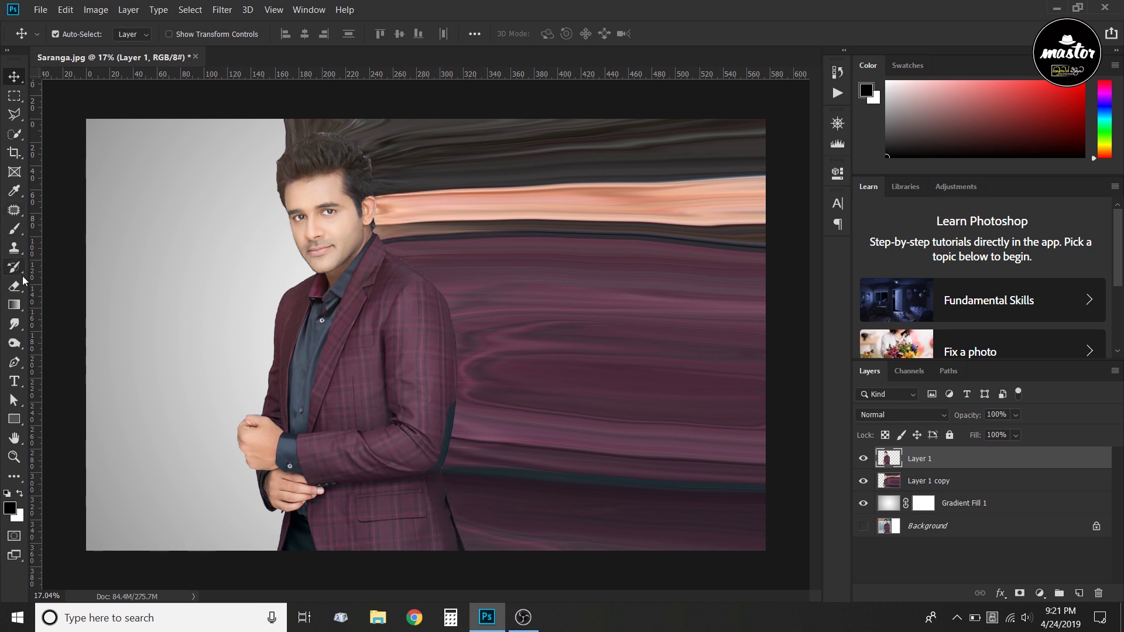
Step: Choose the Brush Tool with the Smoke 1 brush from 20 Smoke Brushes at 2500 px
click(20, 236)
right_click(20, 235)
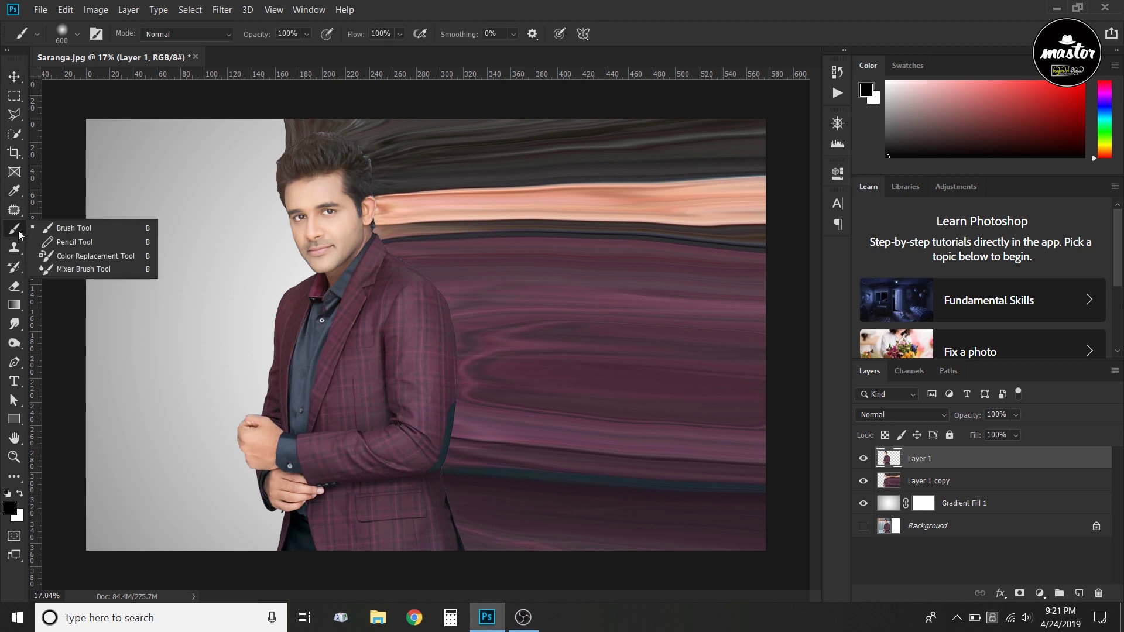
click(59, 228)
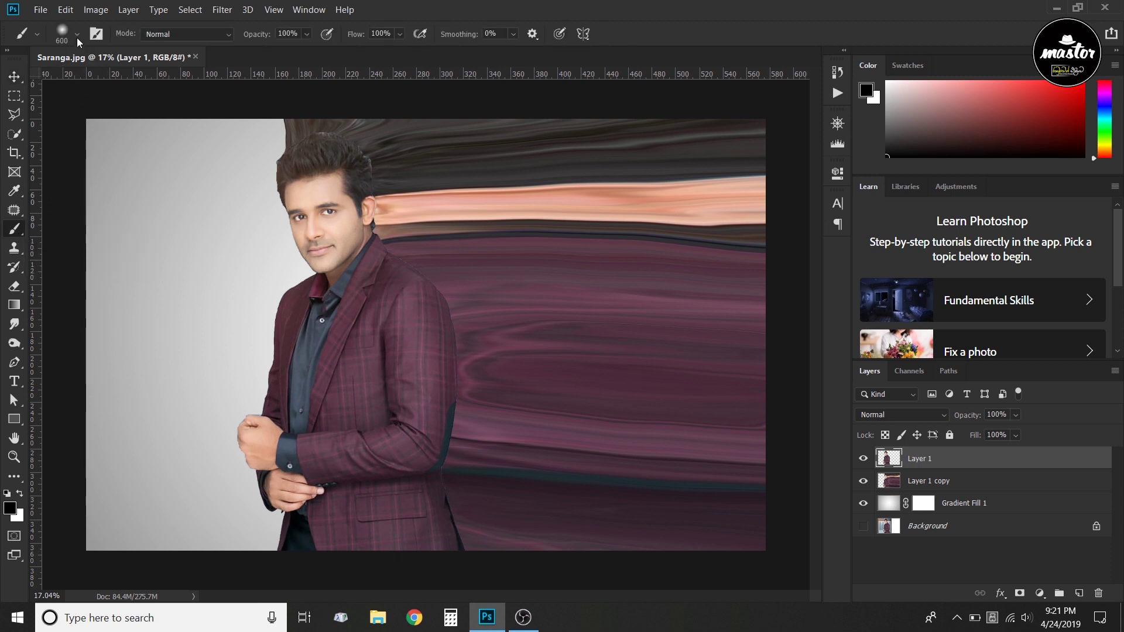
click(77, 35)
scroll(117, 352, down, 5)
click(86, 302)
scroll(86, 268, down, 1)
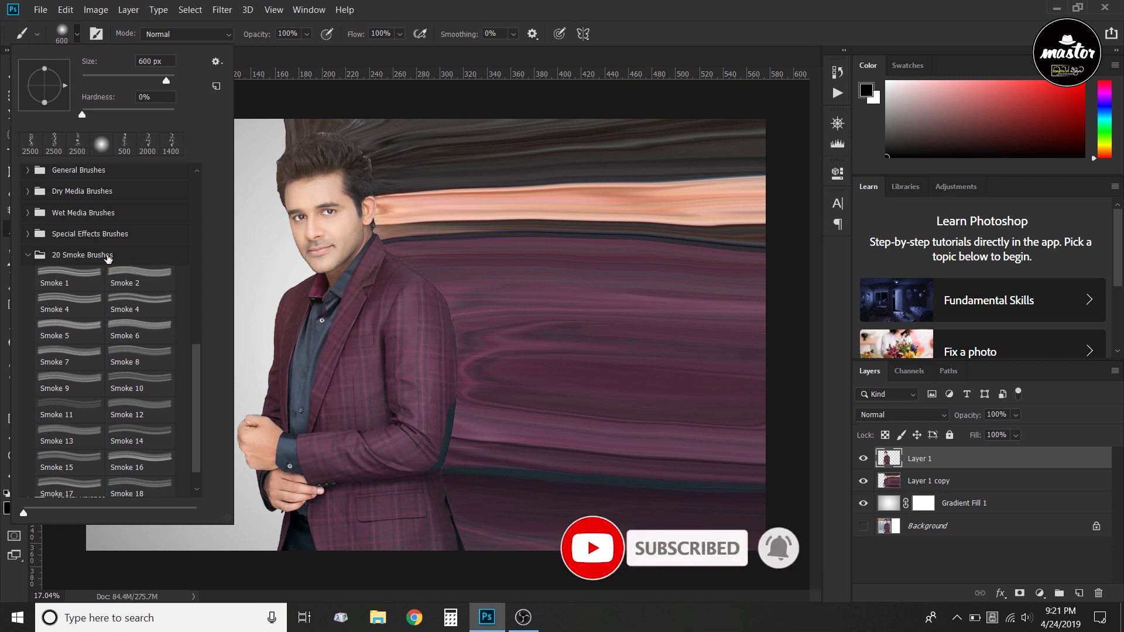
double_click(73, 278)
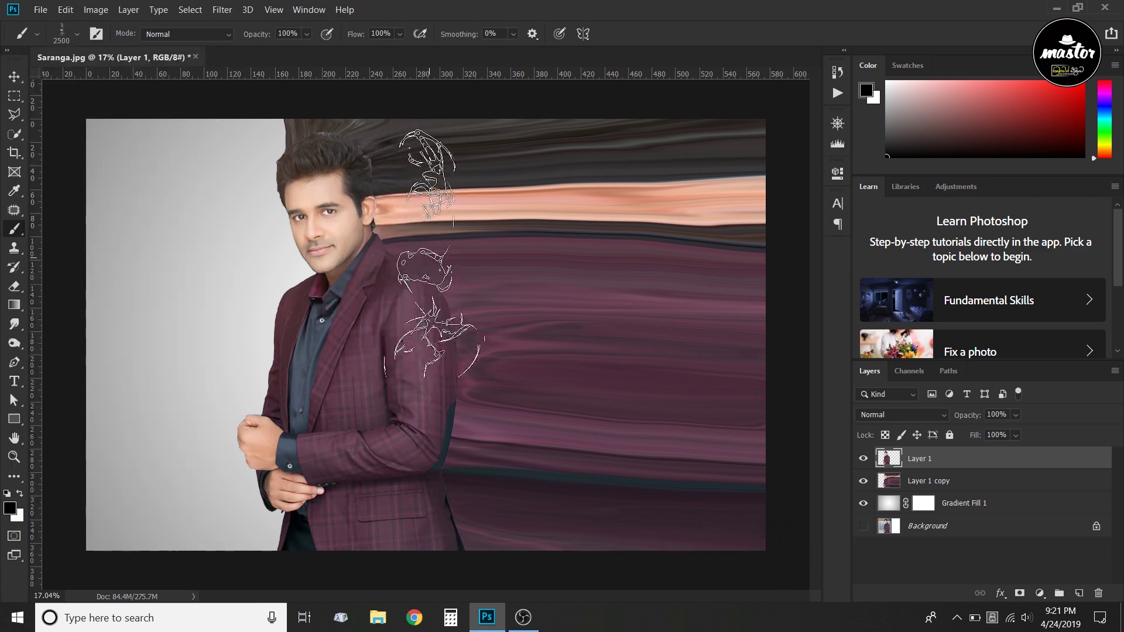
click(79, 36)
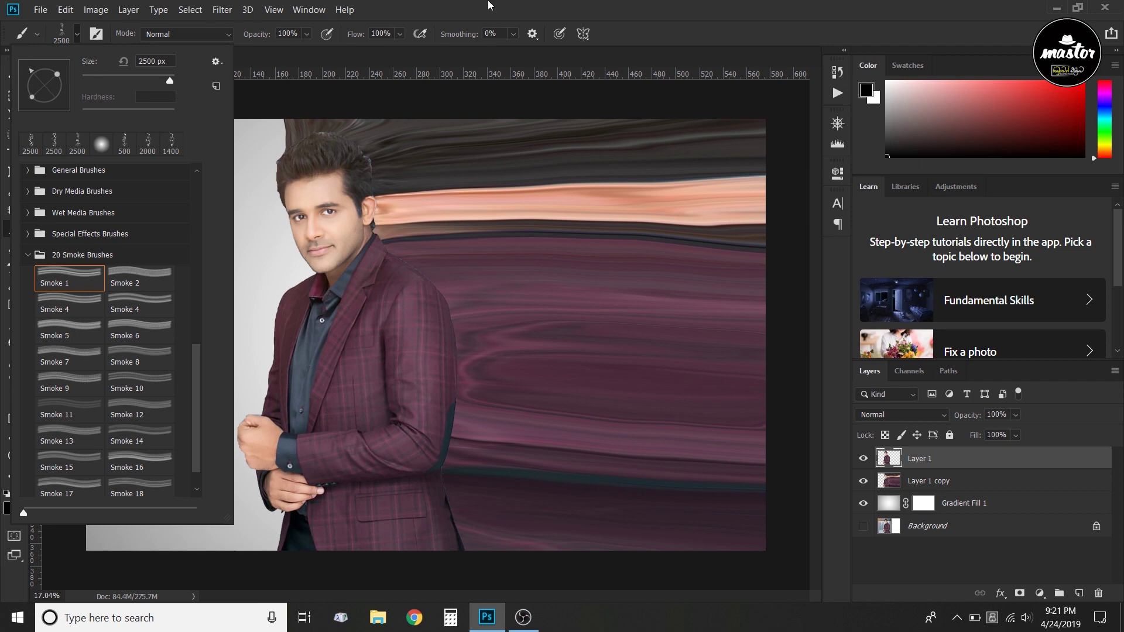
click(490, 5)
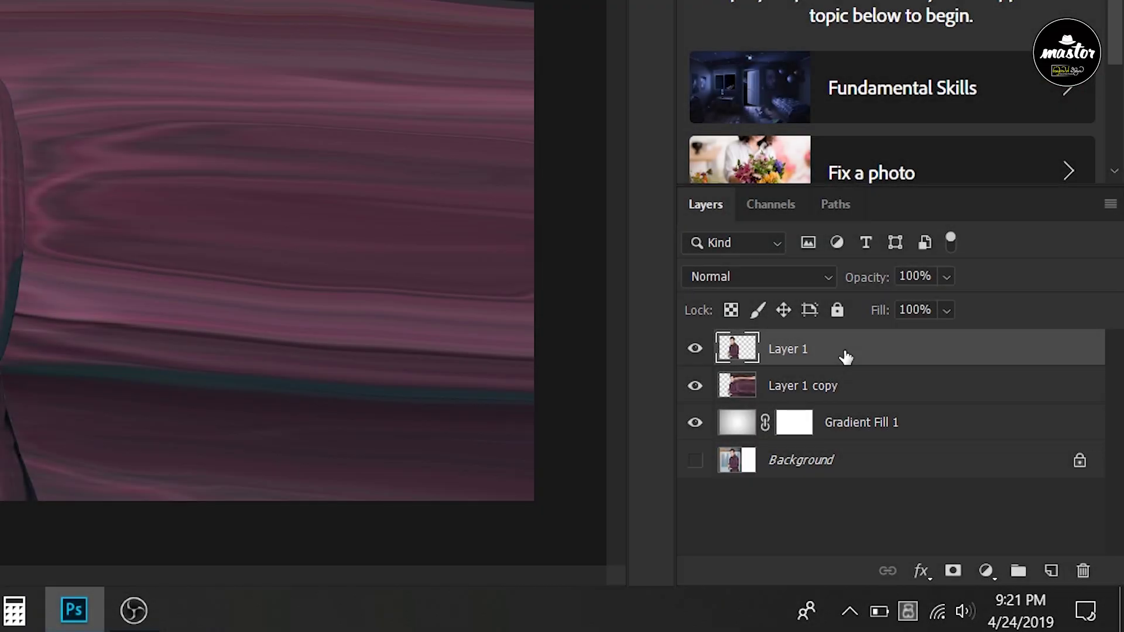
Step: Add a layer mask to Layer 1 and make black the painting colour
click(953, 572)
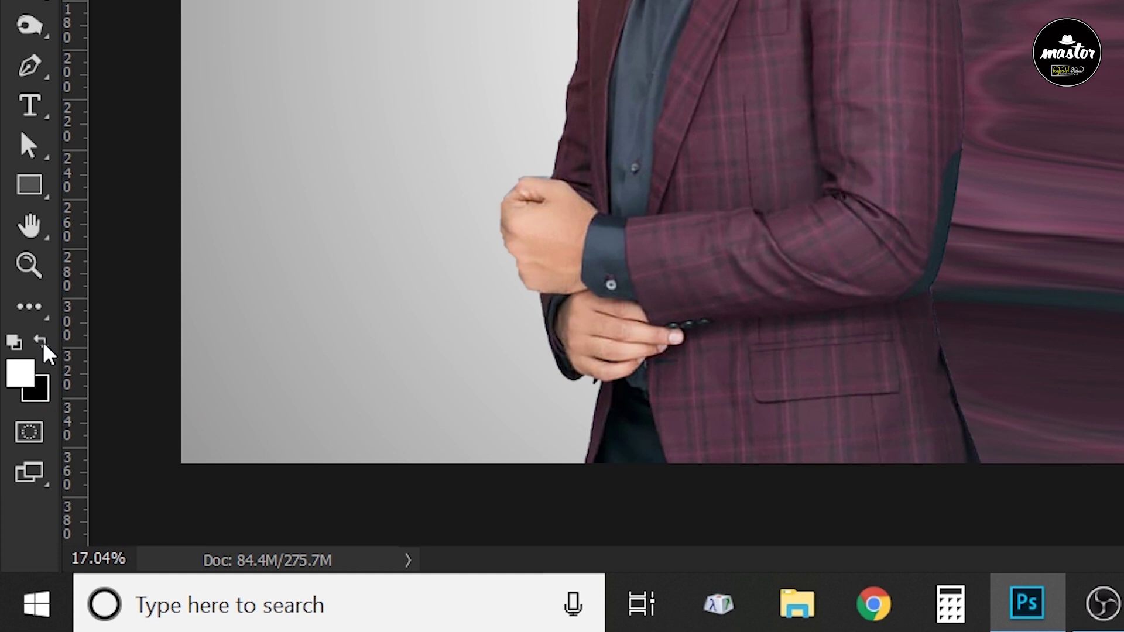
click(43, 344)
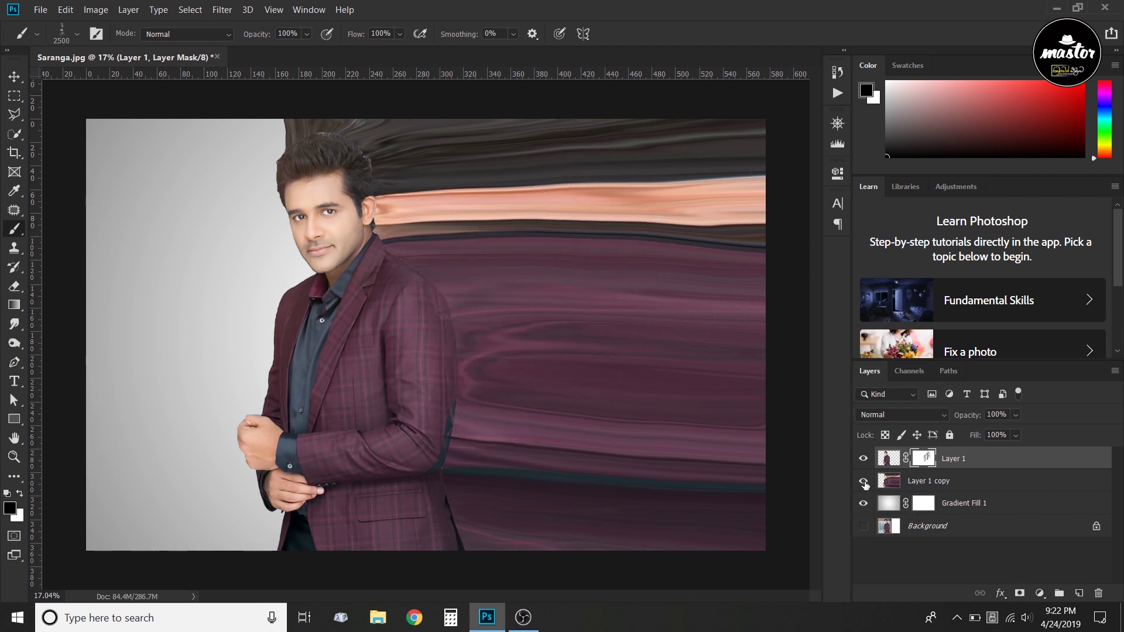
Step: Hide Layer 1 copy and set up the Smoke 2 brush, resized from 171 to 700 px
click(863, 482)
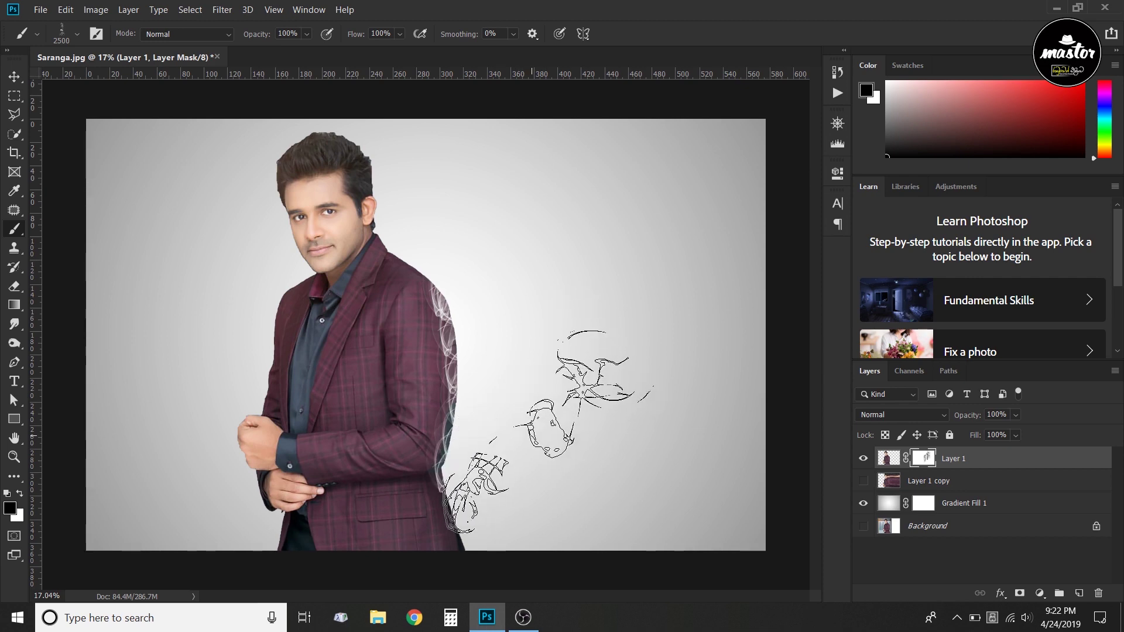
click(77, 34)
click(138, 279)
key(Return)
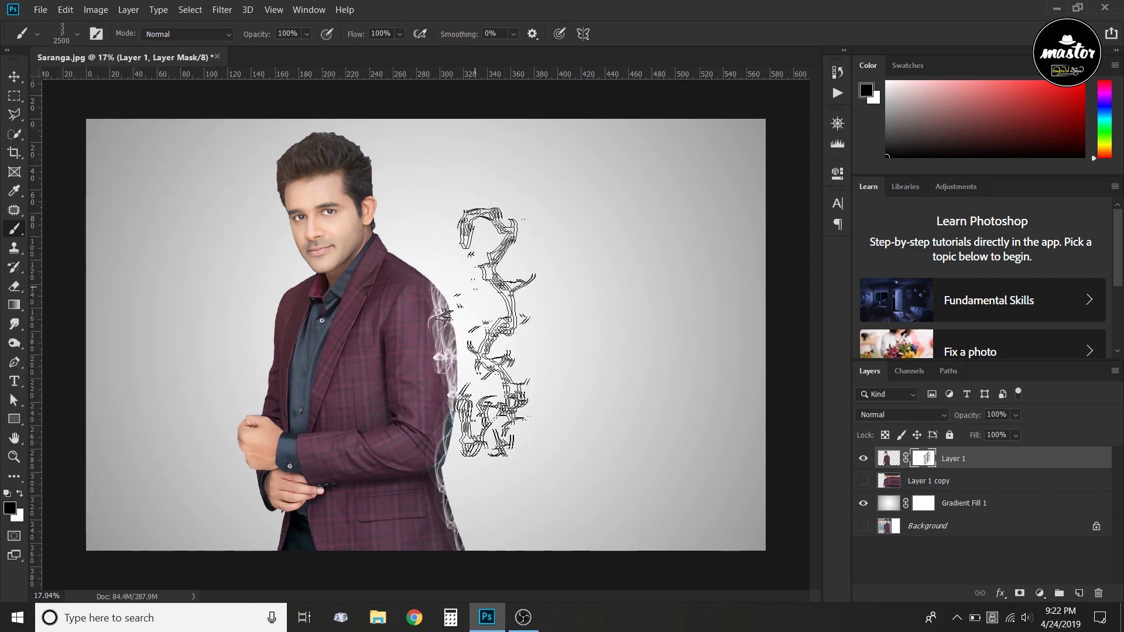
click(77, 34)
drag(164, 79, 156, 81)
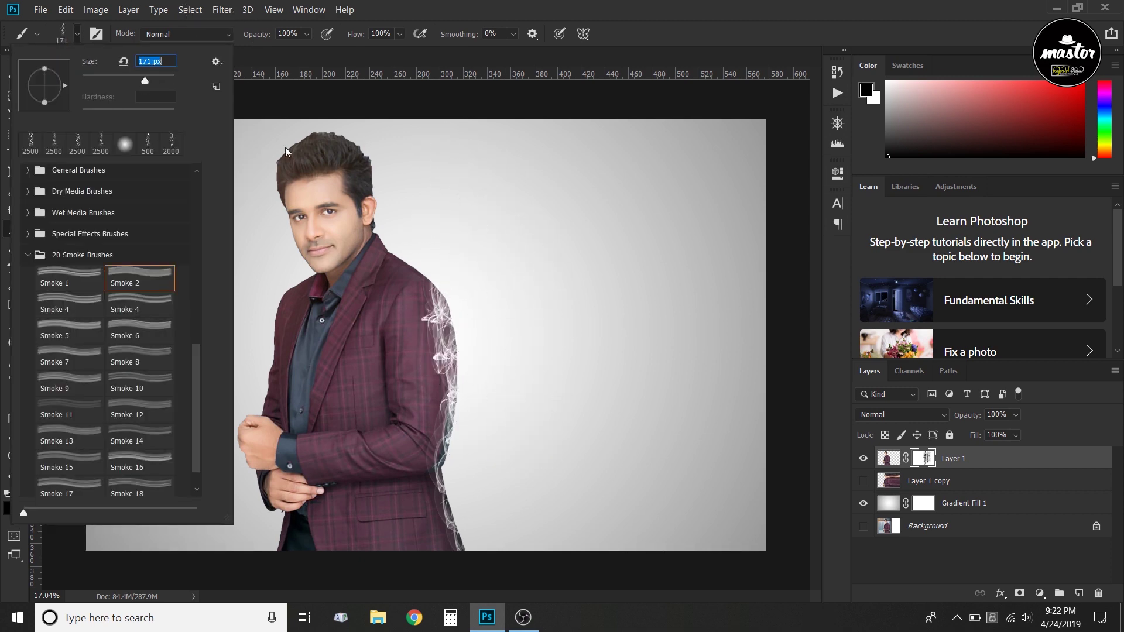
key(Return)
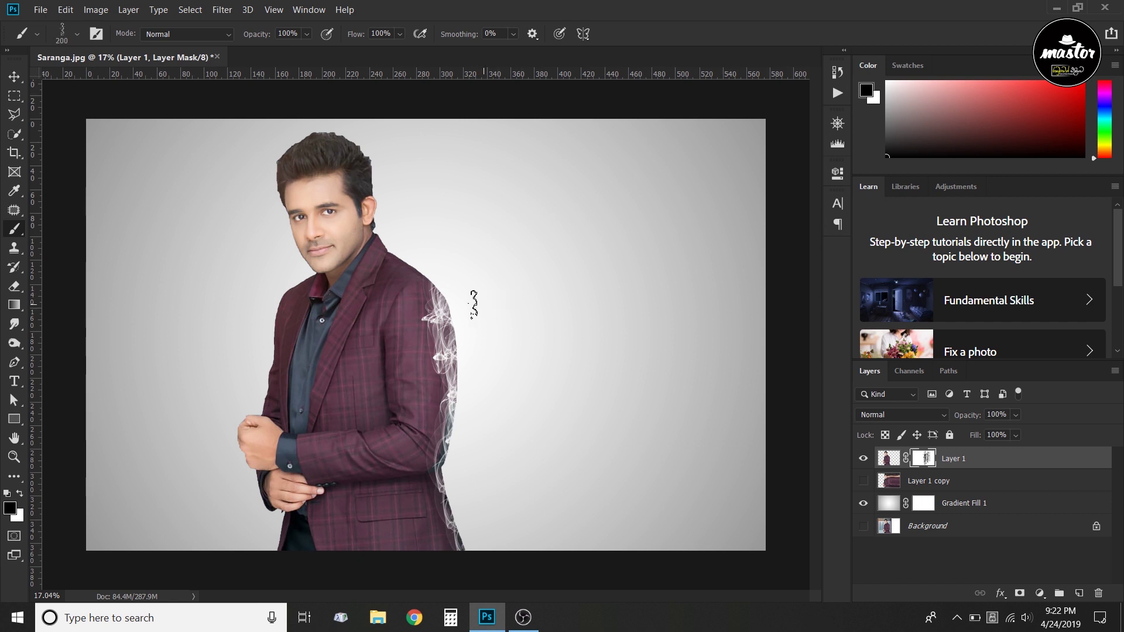
key(bracketright)
key(bracketright)
key(bracketright)
key(bracketright)
key(bracketright)
key(bracketright)
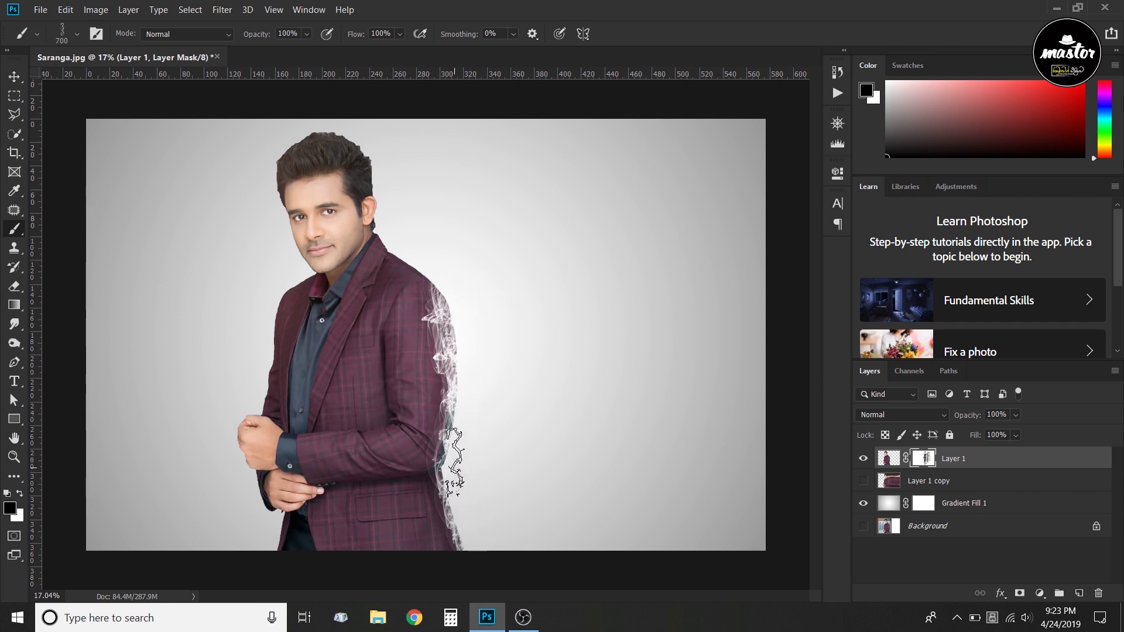
Step: Erase smoke wisps into the upper shoulder edge with a 2500 px smoke brush
click(76, 33)
click(76, 303)
click(524, 221)
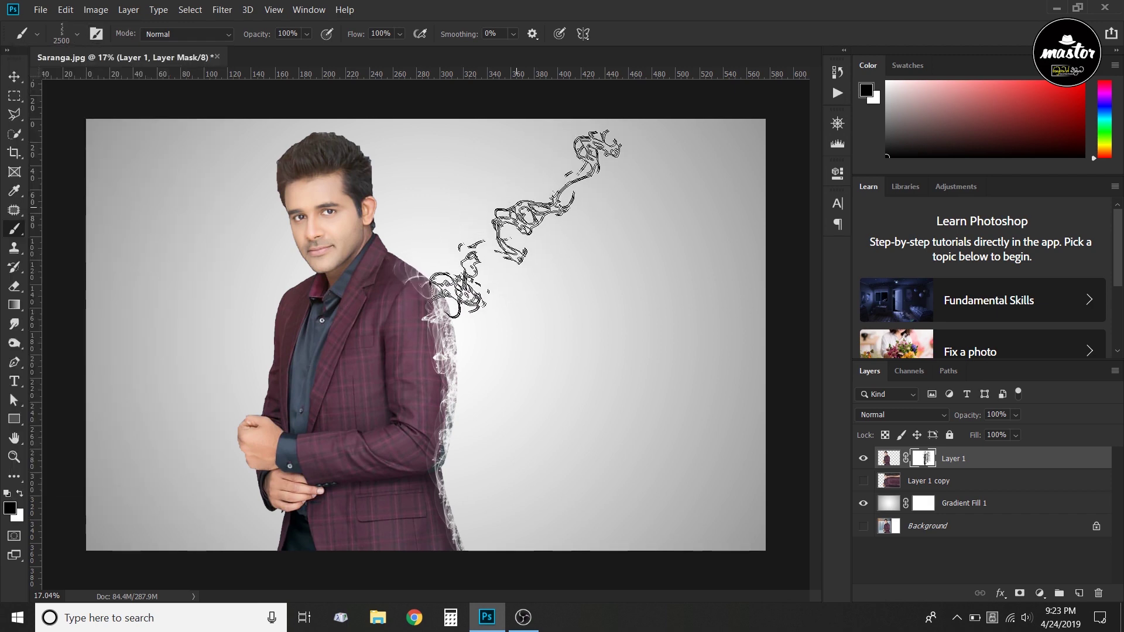
click(477, 176)
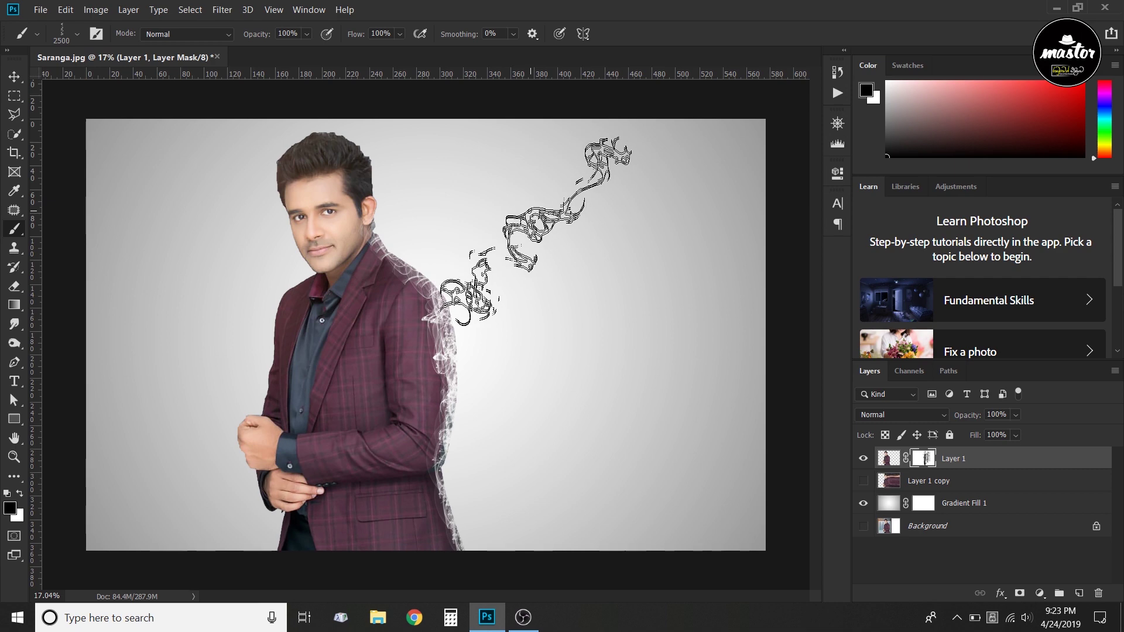
key(bracketleft)
key(bracketleft)
key(bracketleft)
key(bracketleft)
key(bracketleft)
key(bracketleft)
key(bracketleft)
key(bracketleft)
key(bracketleft)
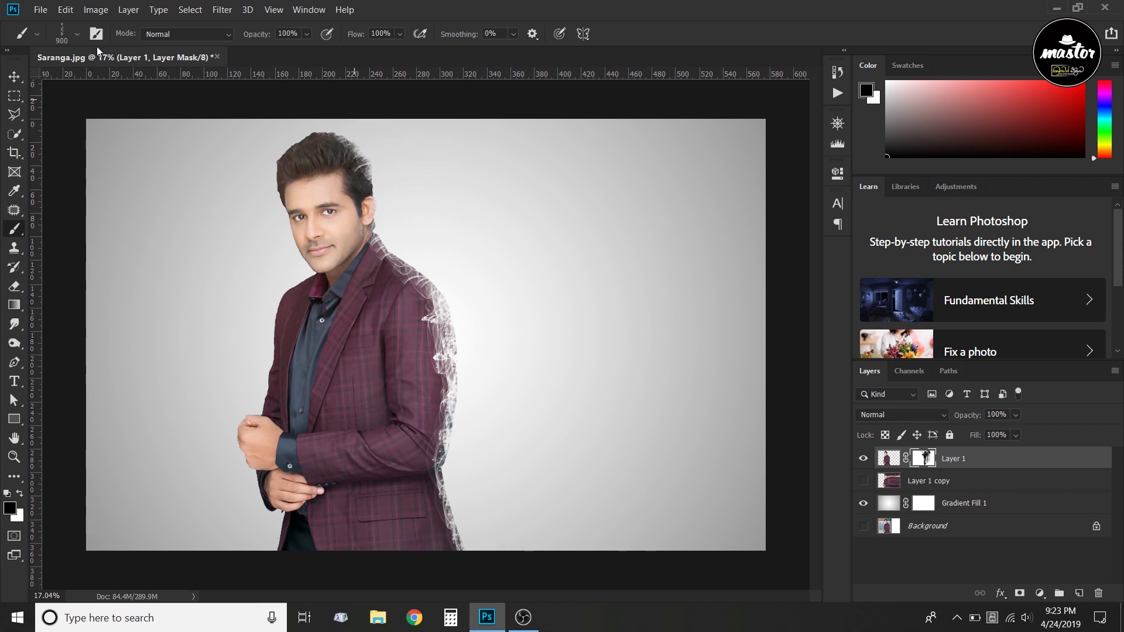
Step: Dissolve the lower jacket edge with Smoke 8 at 1100 px, then show Layer 1 copy again
click(76, 34)
click(137, 364)
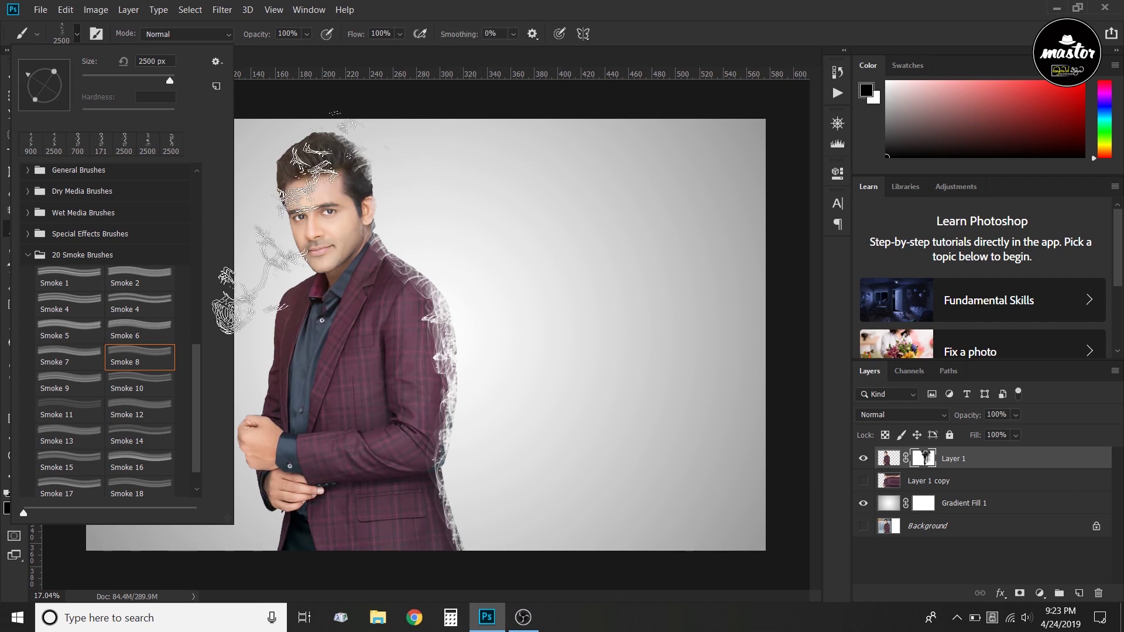
click(482, 215)
key(bracketleft)
key(bracketleft)
key(bracketleft)
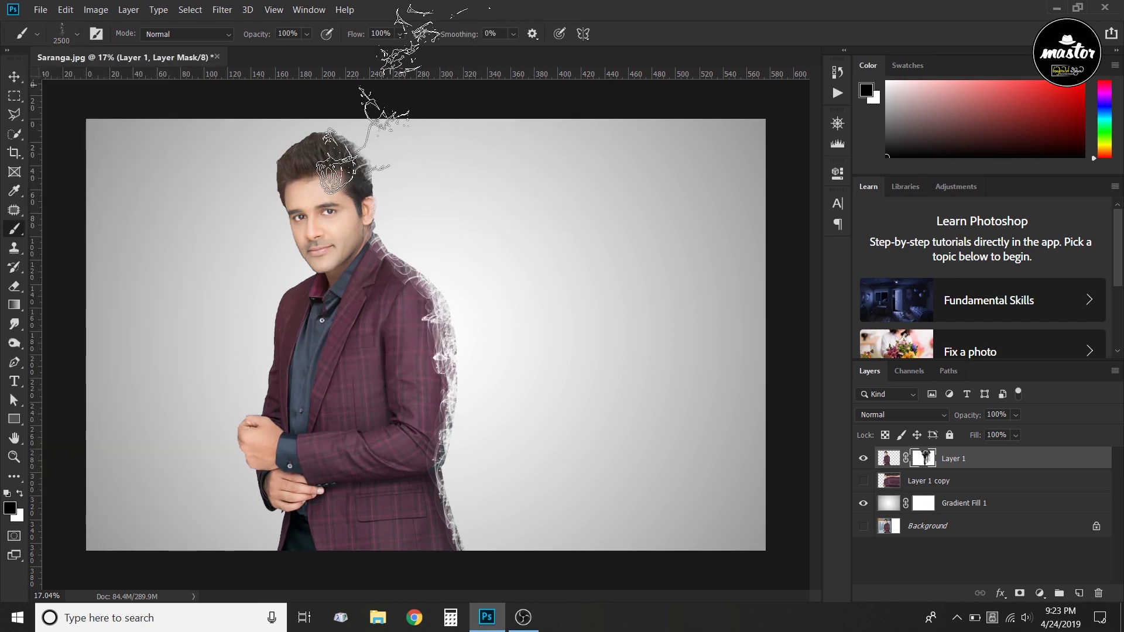
key(bracketleft)
key(bracketleft)
key(bracketleft)
key(bracketleft)
key(bracketleft)
key(bracketleft)
key(bracketleft)
key(bracketleft)
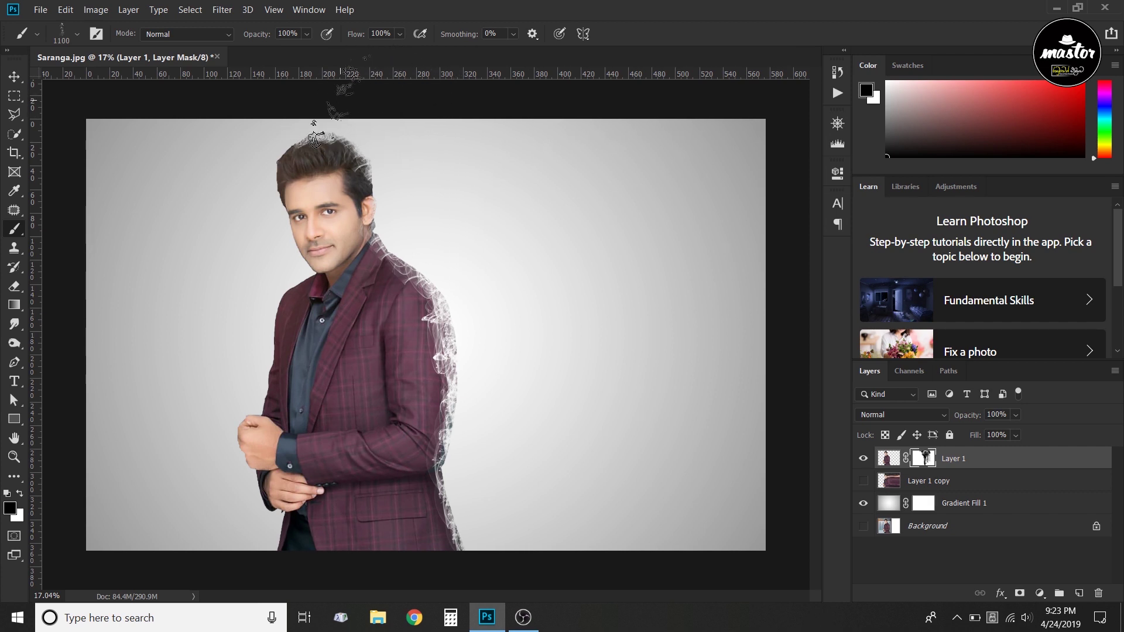
drag(477, 486, 471, 515)
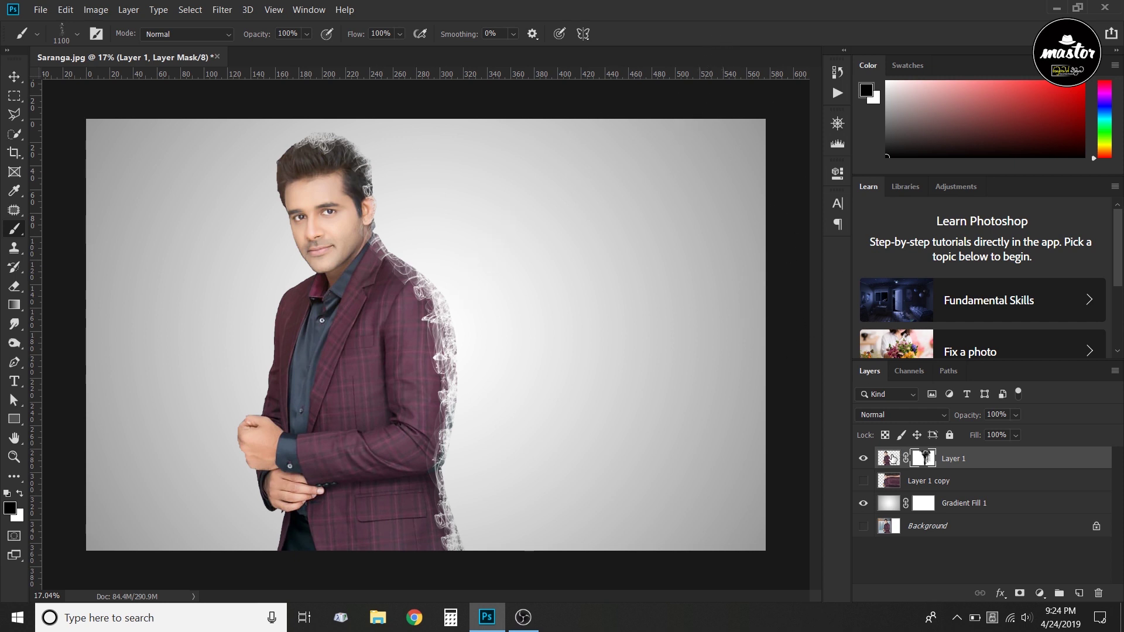
click(863, 481)
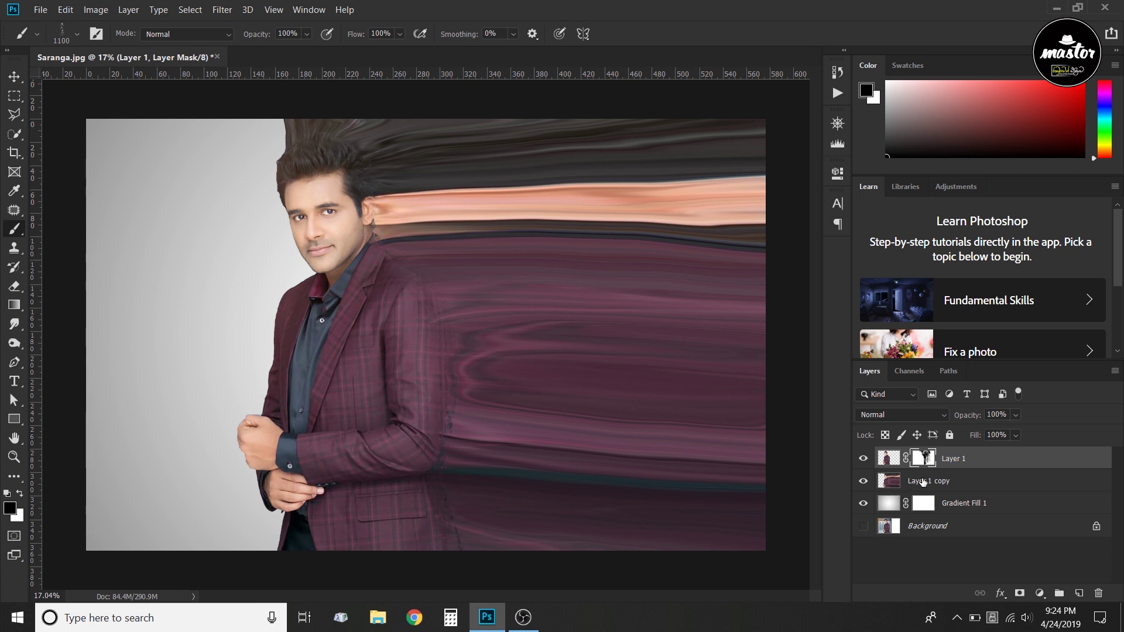
Step: Select Layer 1 copy, give it a fully black layer mask, and set white as the painting colour
click(923, 481)
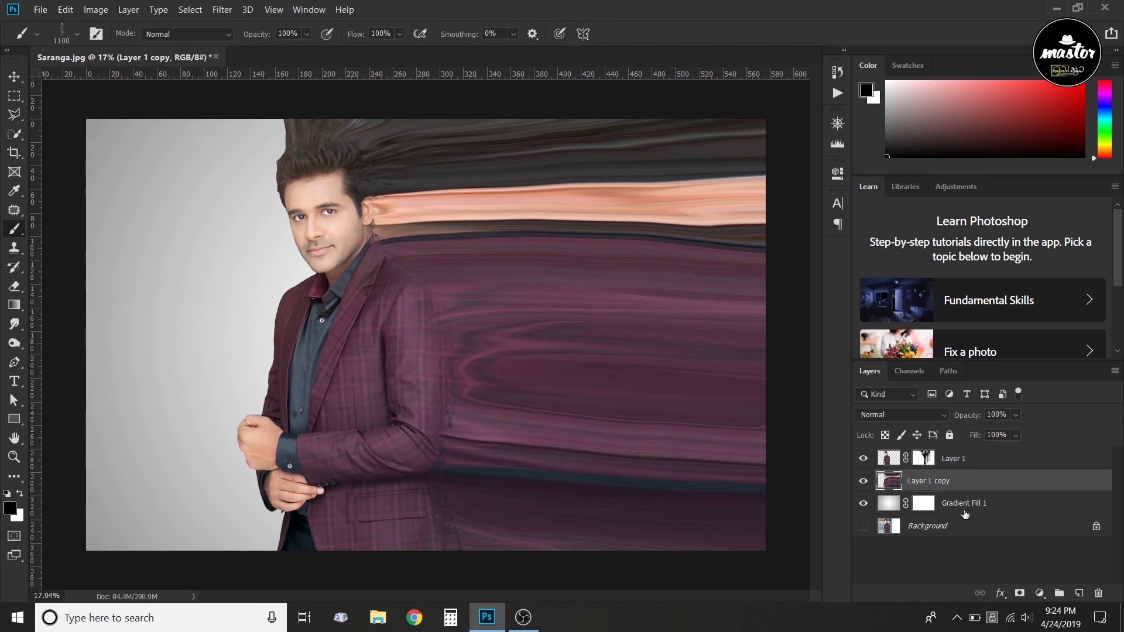
alt+click(1019, 593)
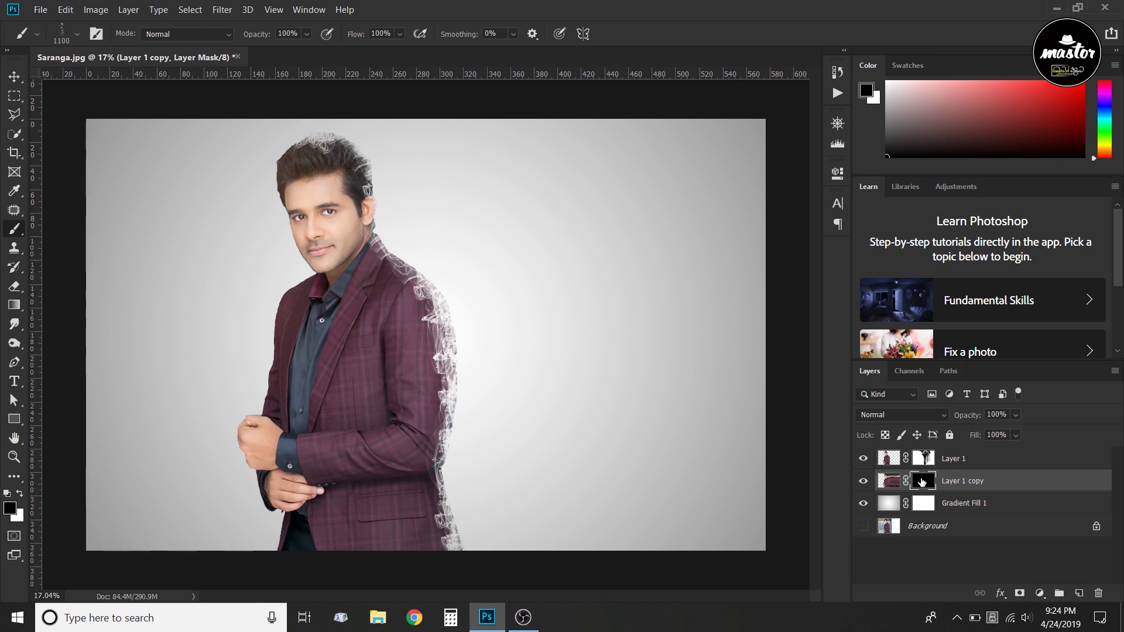
click(20, 494)
Step: Reveal streaks beside the shoulder with a diagonally rotated Smoke 1 brush near 3600 px
drag(442, 249, 398, 321)
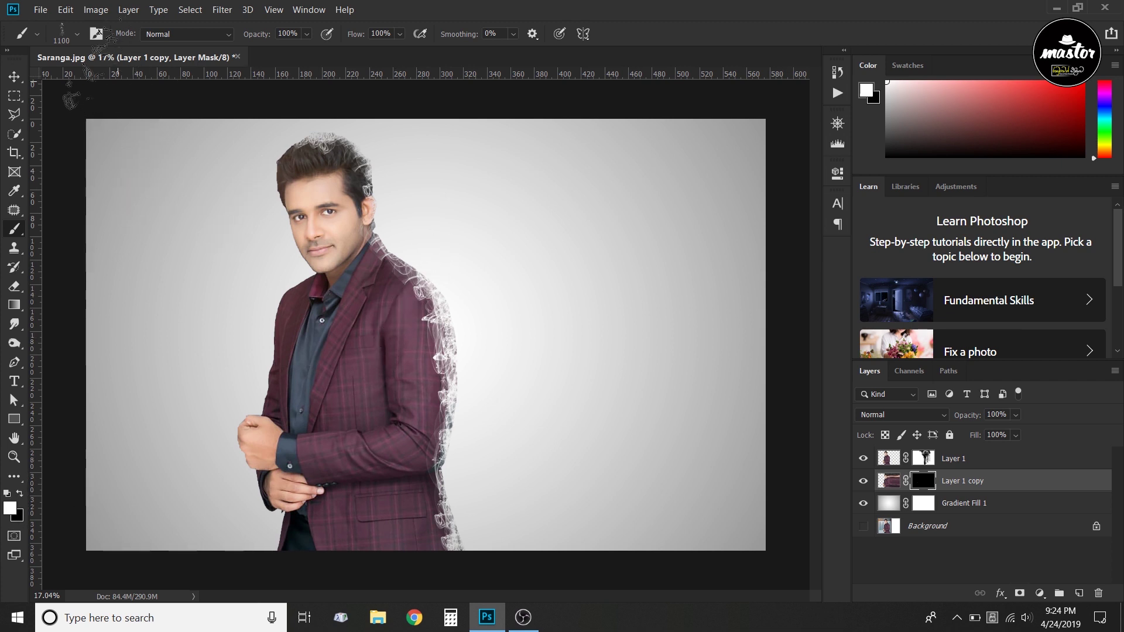
click(76, 34)
click(68, 281)
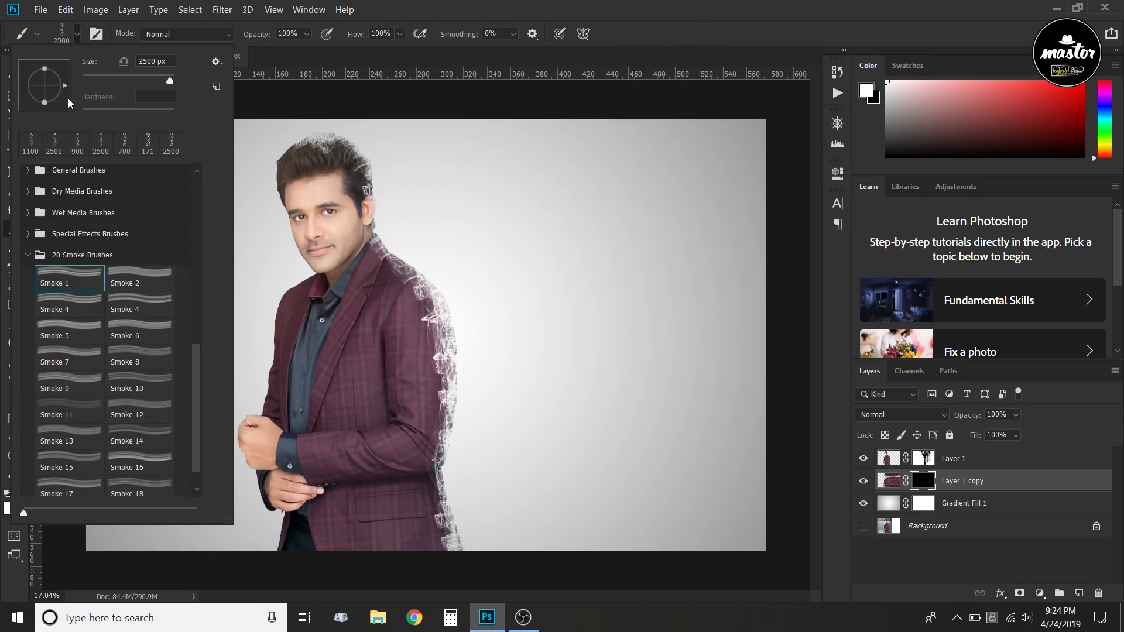
drag(63, 106, 33, 97)
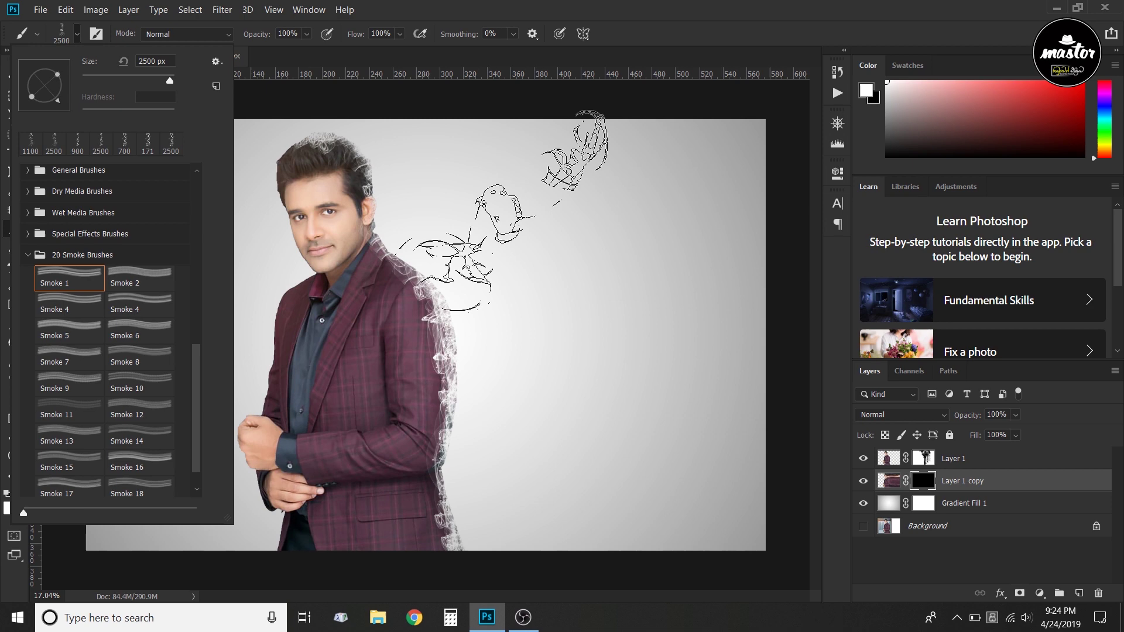
click(506, 209)
key(bracketright)
key(bracketright)
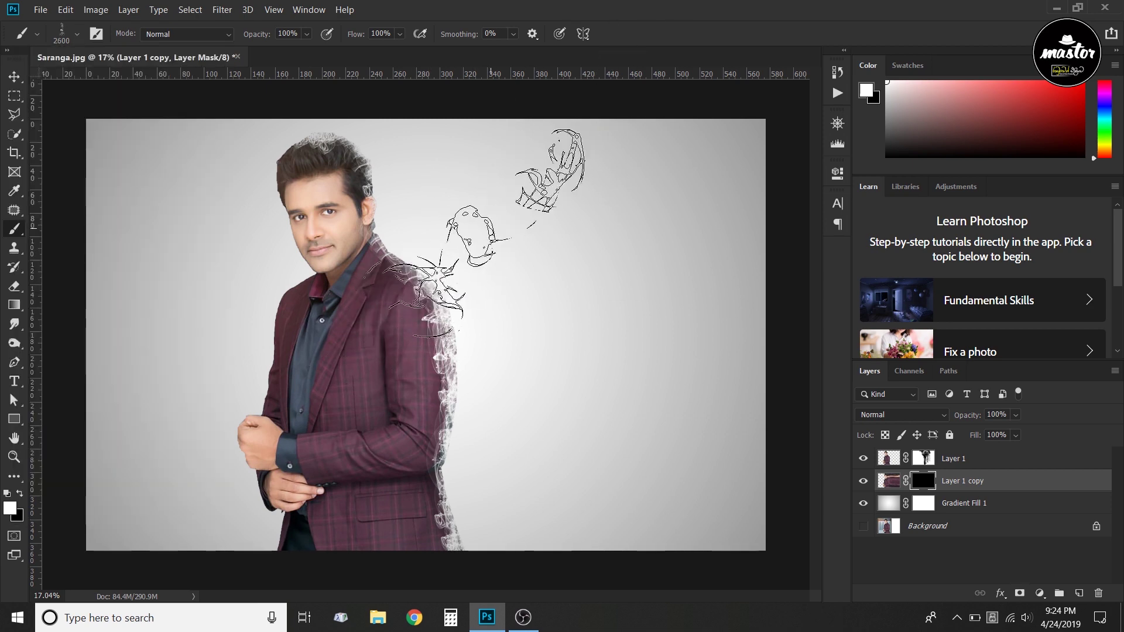
key(bracketright)
key(bracketright)
key(bracketright)
key(bracketright)
key(bracketright)
key(bracketright)
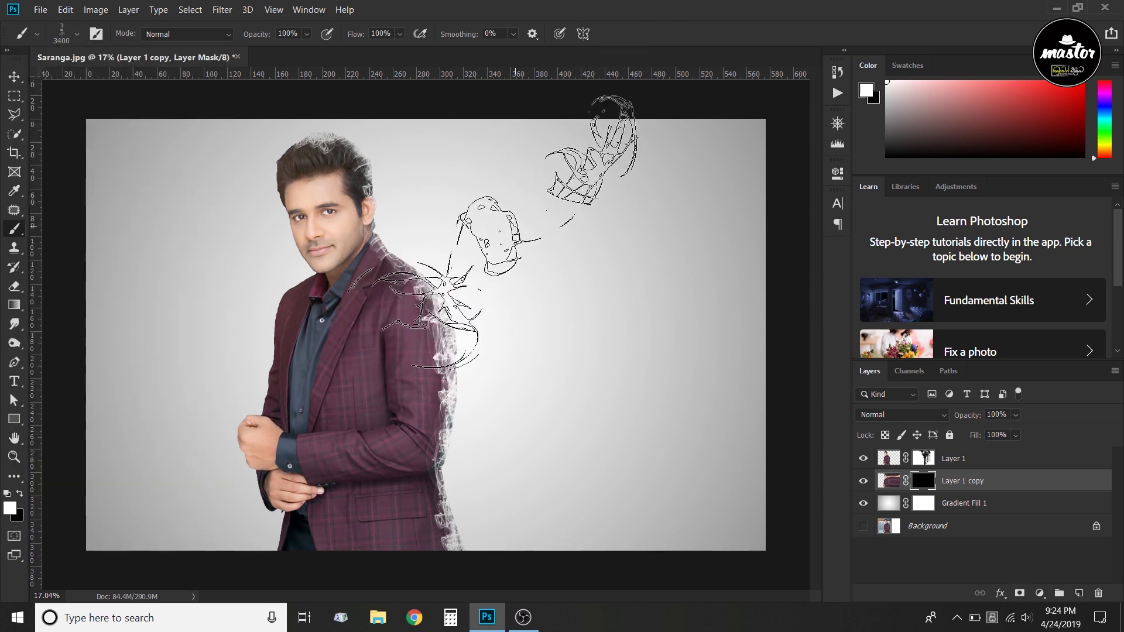
key(bracketright)
key(bracketright)
key(bracketright)
key(bracketright)
key(bracketright)
click(506, 225)
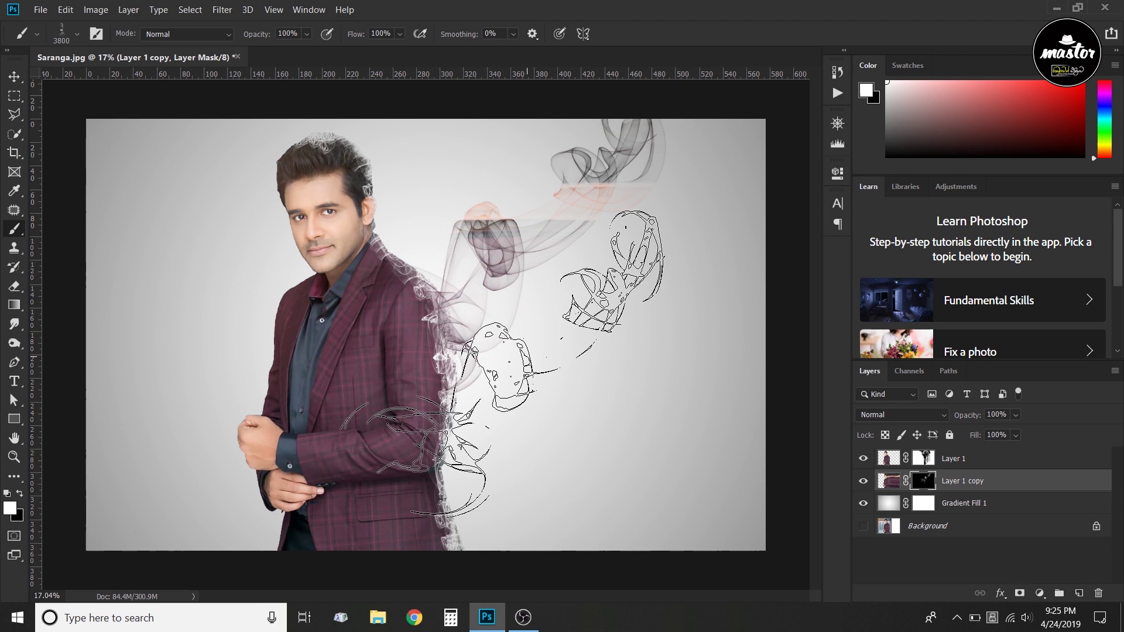
Step: Stamp Smoke 5 bursts beside the jacket and across the top, growing the brush to 5000 px
click(78, 36)
click(70, 324)
click(562, 328)
key(bracketright)
key(bracketright)
key(bracketright)
key(bracketright)
key(bracketright)
key(bracketright)
key(bracketright)
key(bracketright)
key(bracketright)
key(bracketright)
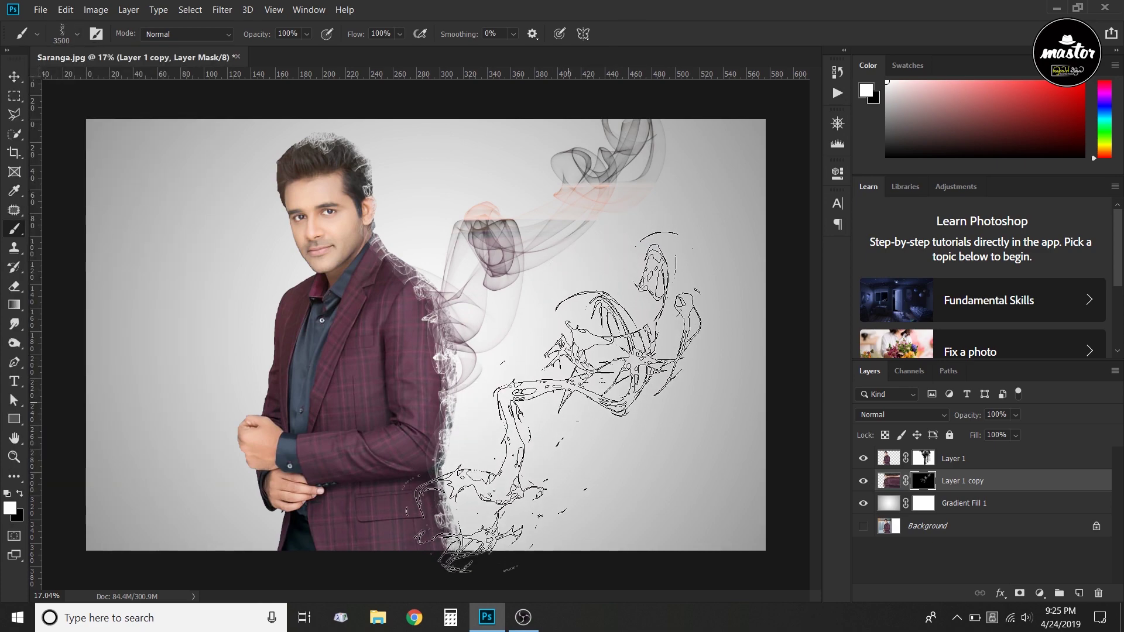
click(554, 401)
key(bracketright)
key(bracketright)
key(bracketright)
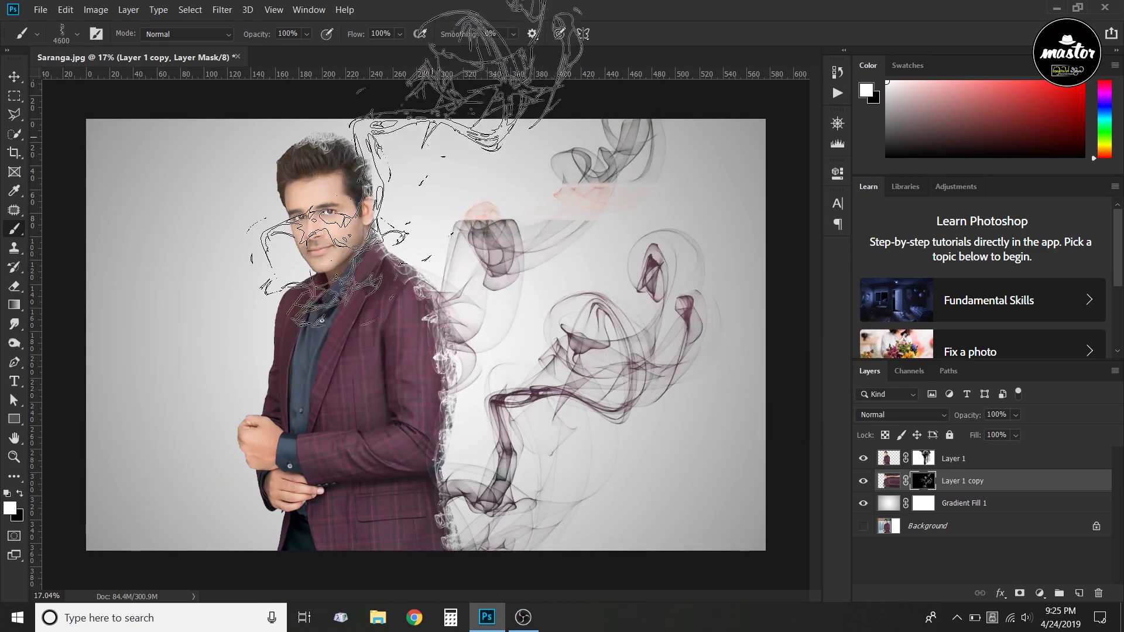
click(425, 175)
key(bracketright)
key(bracketright)
key(bracketright)
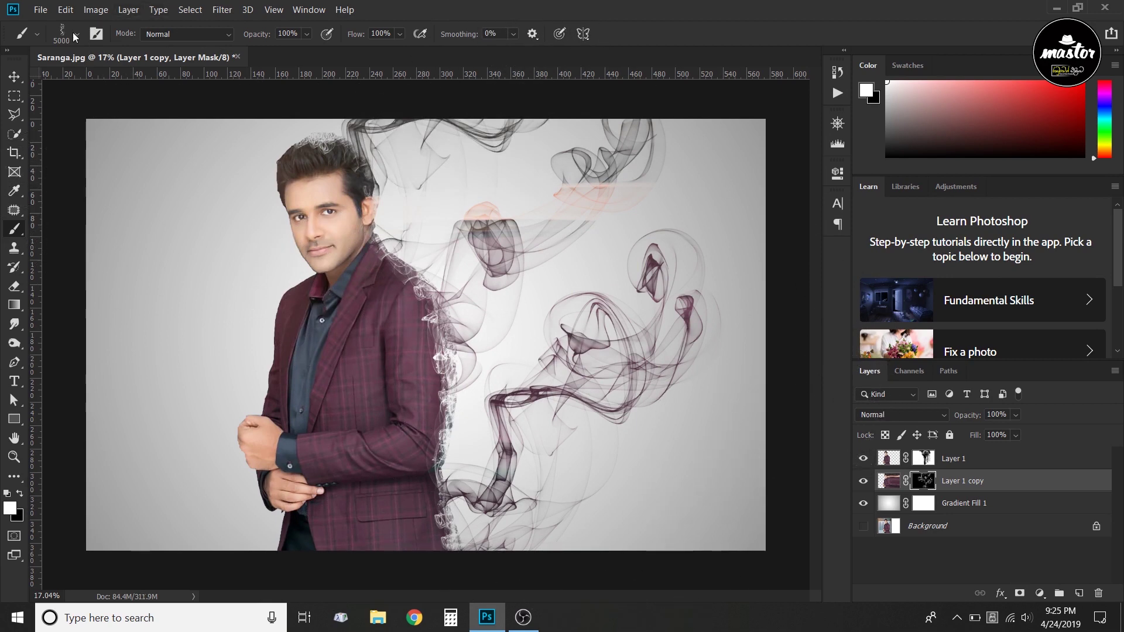
Step: Try the Smoke 12 brush tip, then switch to a larger Smoke 13 tip
click(77, 34)
click(117, 409)
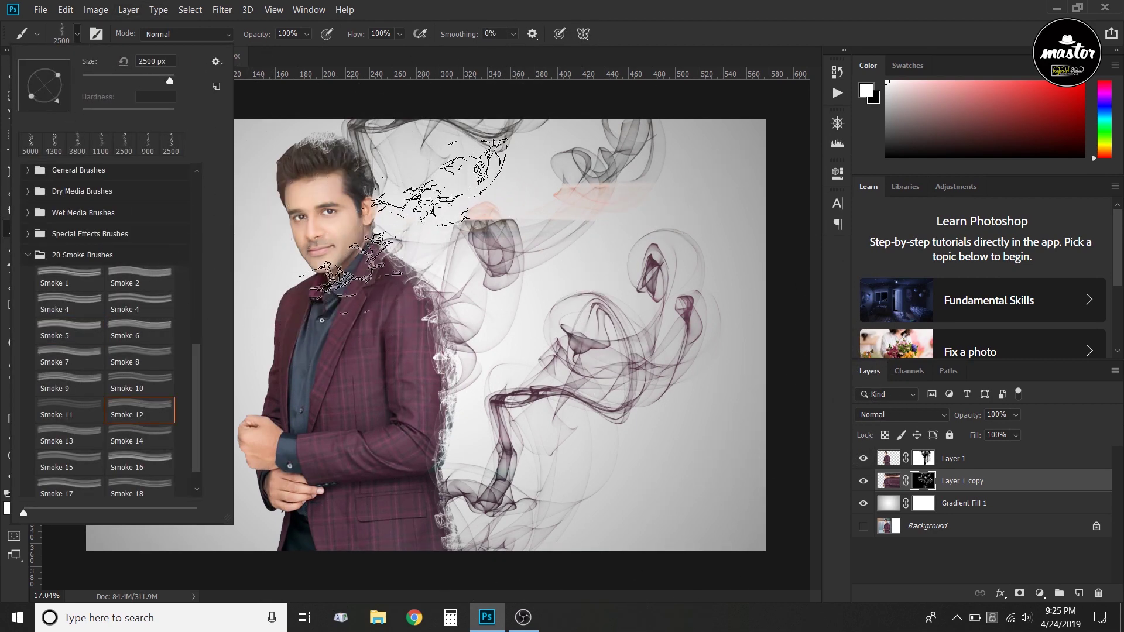
click(404, 222)
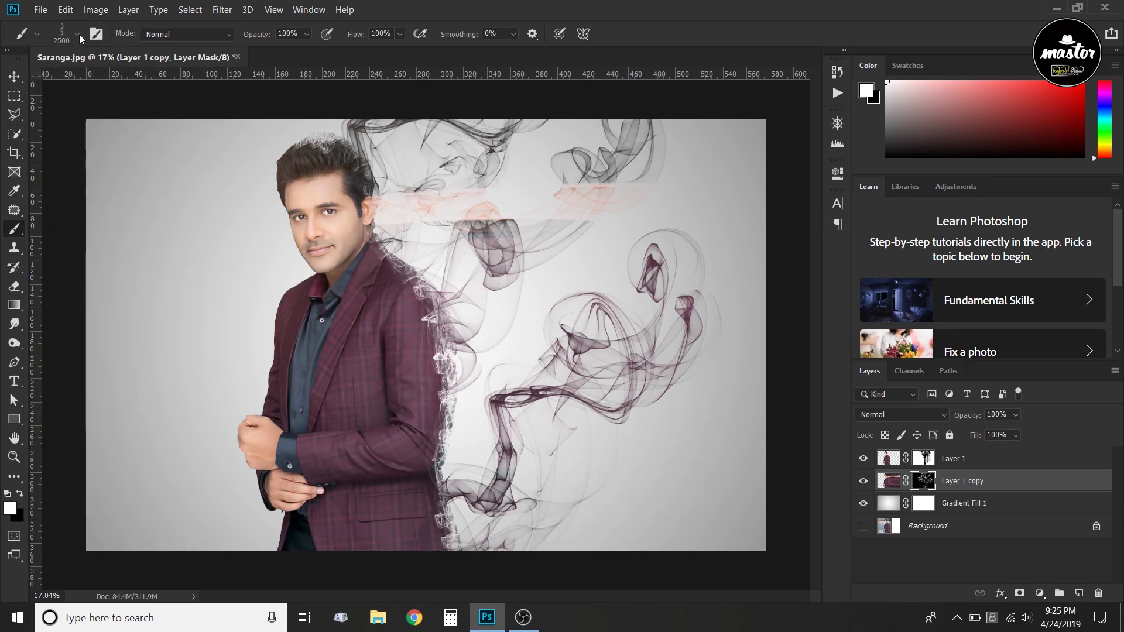
click(76, 34)
click(70, 438)
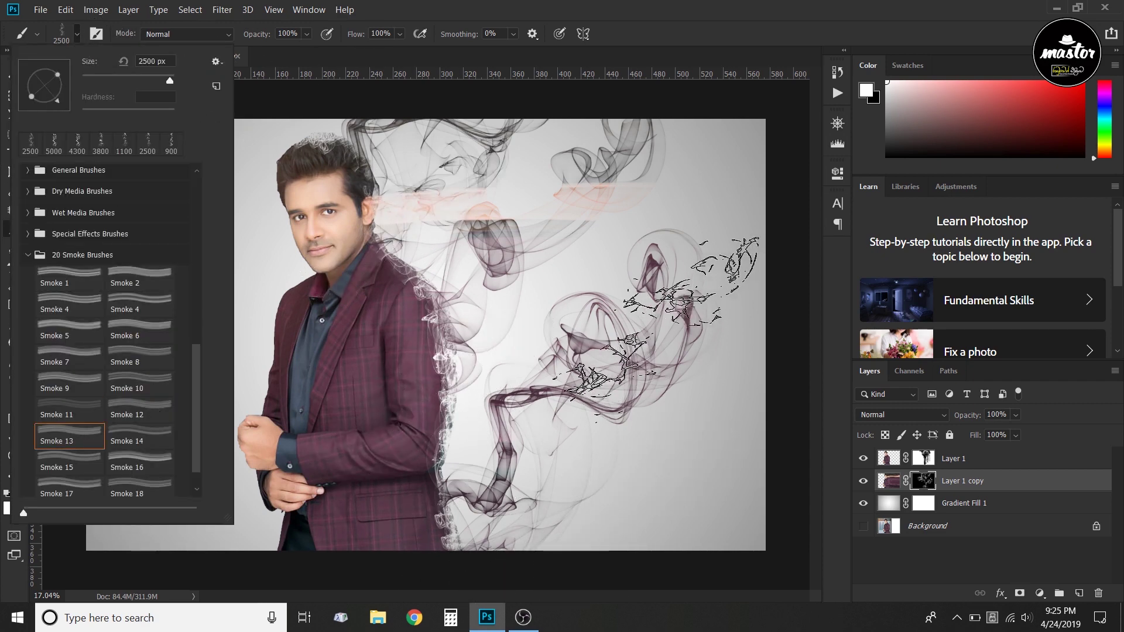
click(585, 352)
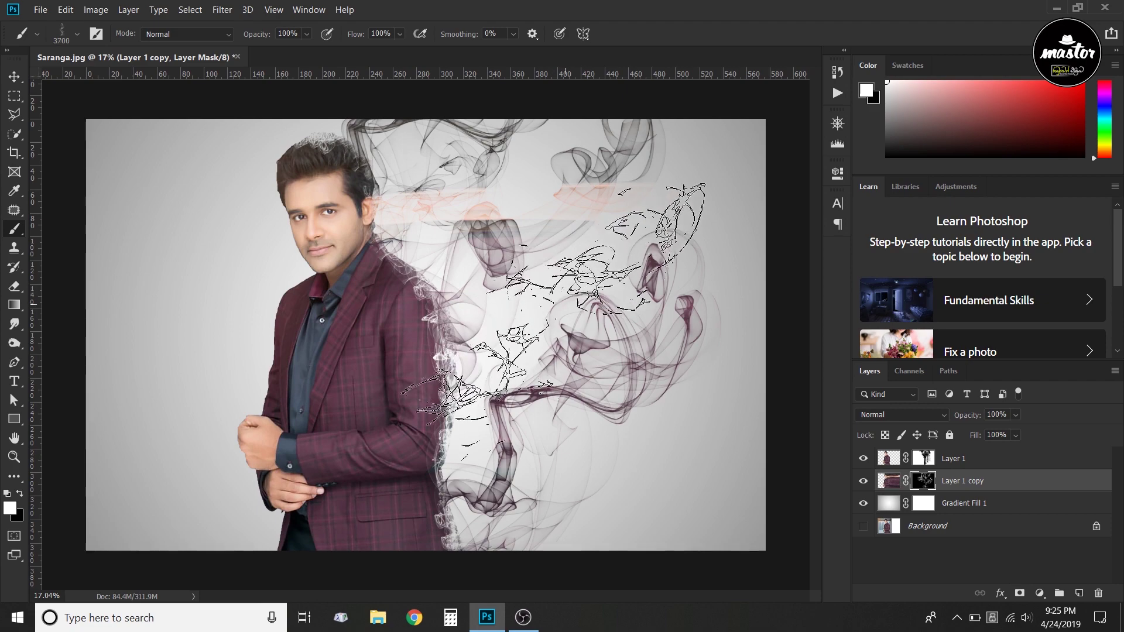
key(bracketright)
key(bracketright)
key(bracketright)
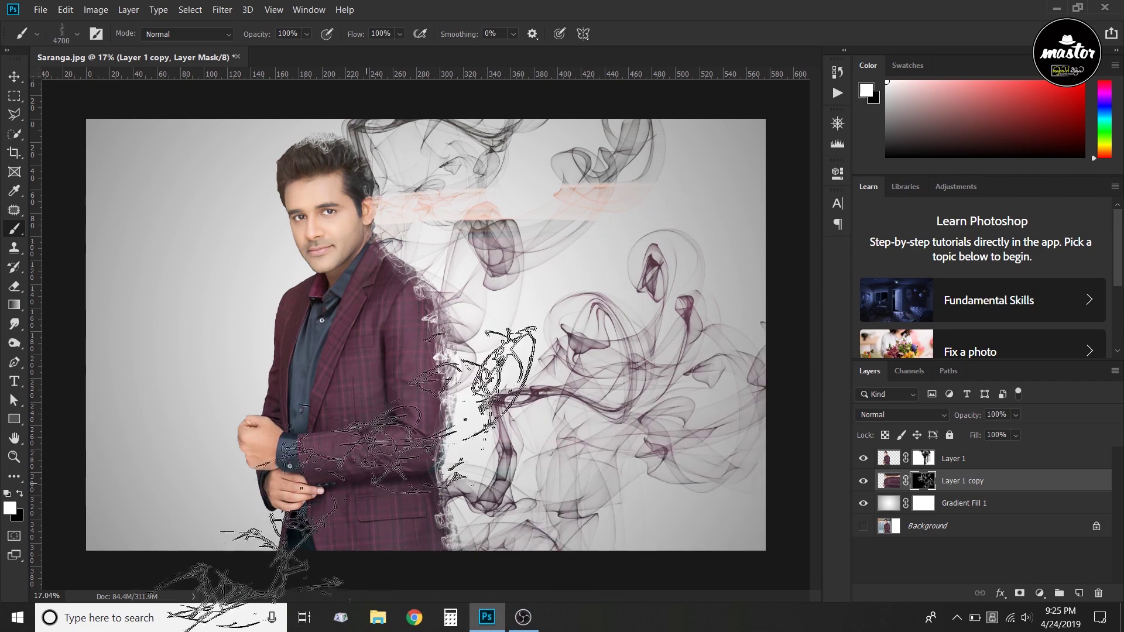
Step: Stamp Smoke 12 trails at 4300 px into the lower-left and lower-middle areas
click(76, 34)
click(153, 403)
key(Return)
key(bracketright)
key(bracketright)
key(bracketright)
key(bracketright)
key(bracketright)
key(bracketright)
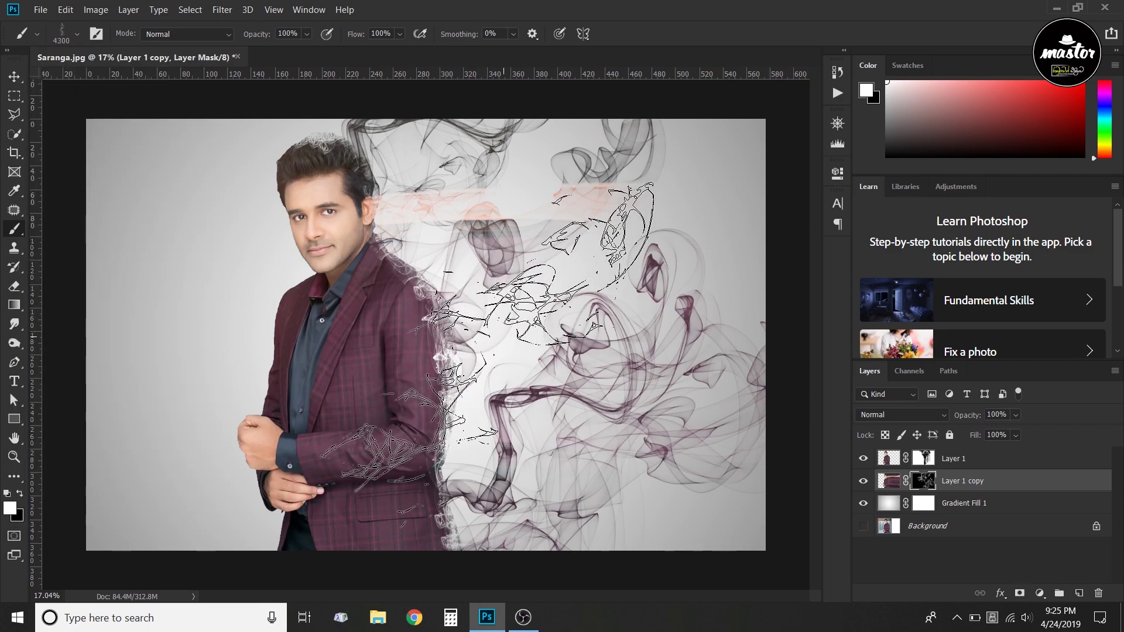
key(bracketright)
key(bracketright)
key(bracketright)
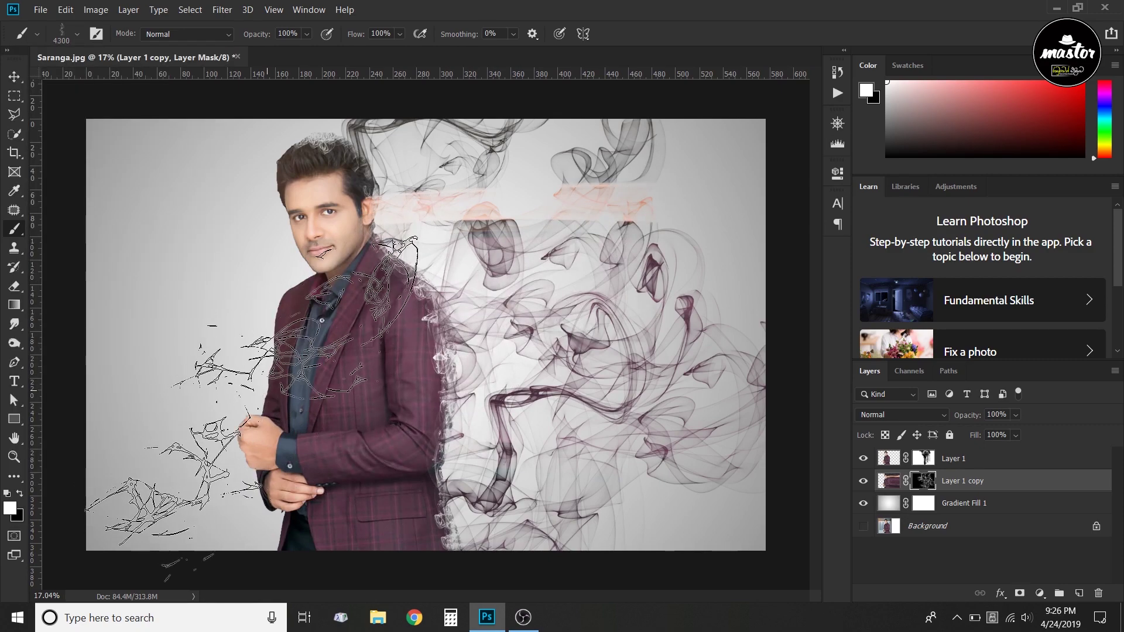
click(246, 527)
click(503, 477)
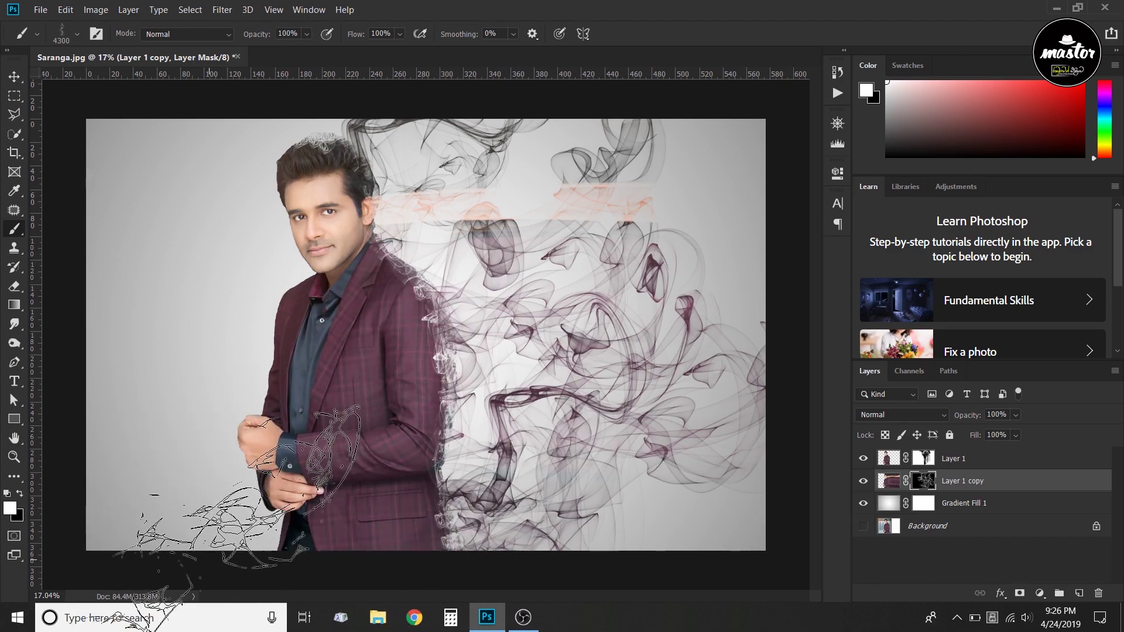
click(16, 78)
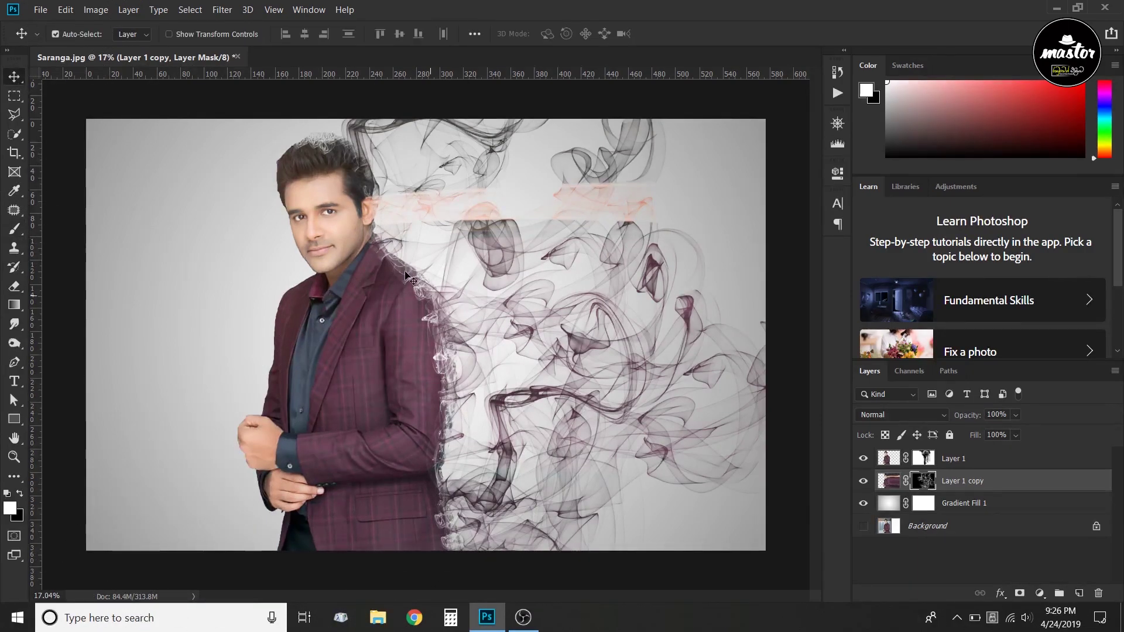
Step: Return to the brush with the Smoke 5 tip shrunk to 1600 px
click(14, 229)
click(77, 33)
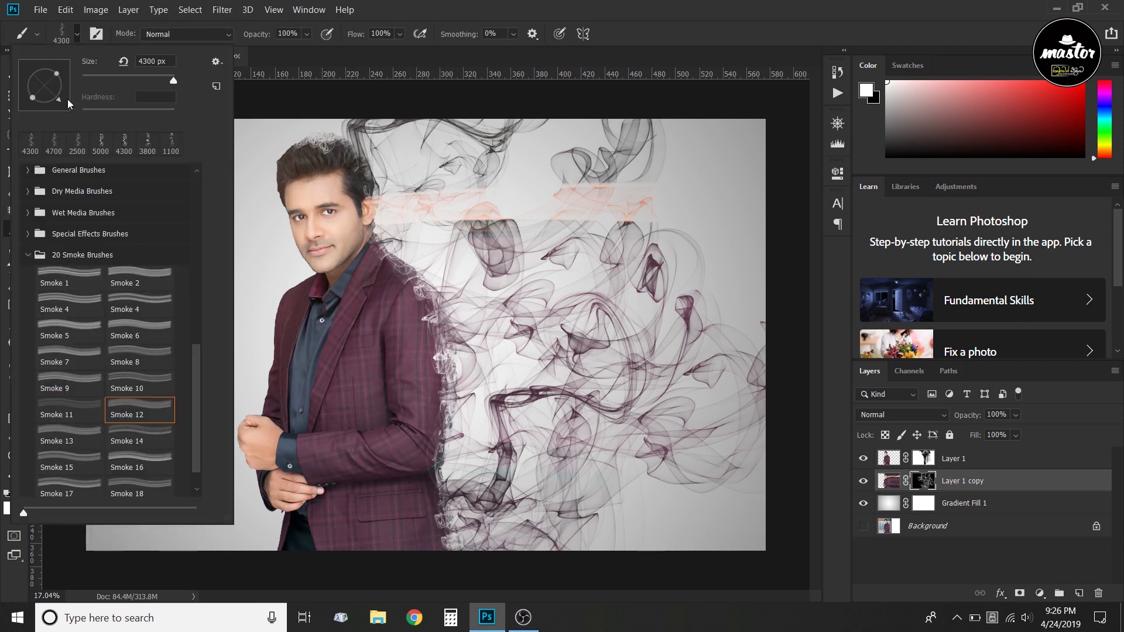
click(68, 325)
click(306, 156)
key(bracketleft)
key(bracketleft)
key(bracketleft)
key(bracketleft)
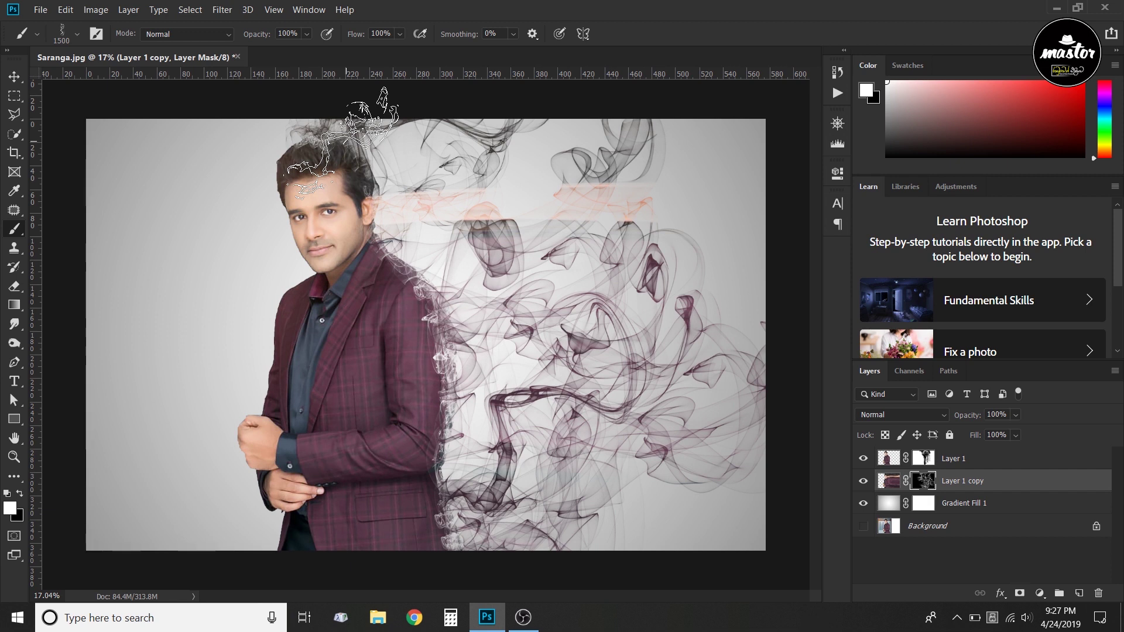
Step: Paint black with a 0%-hardness soft round brush at 300 px along the top of the hair
click(20, 494)
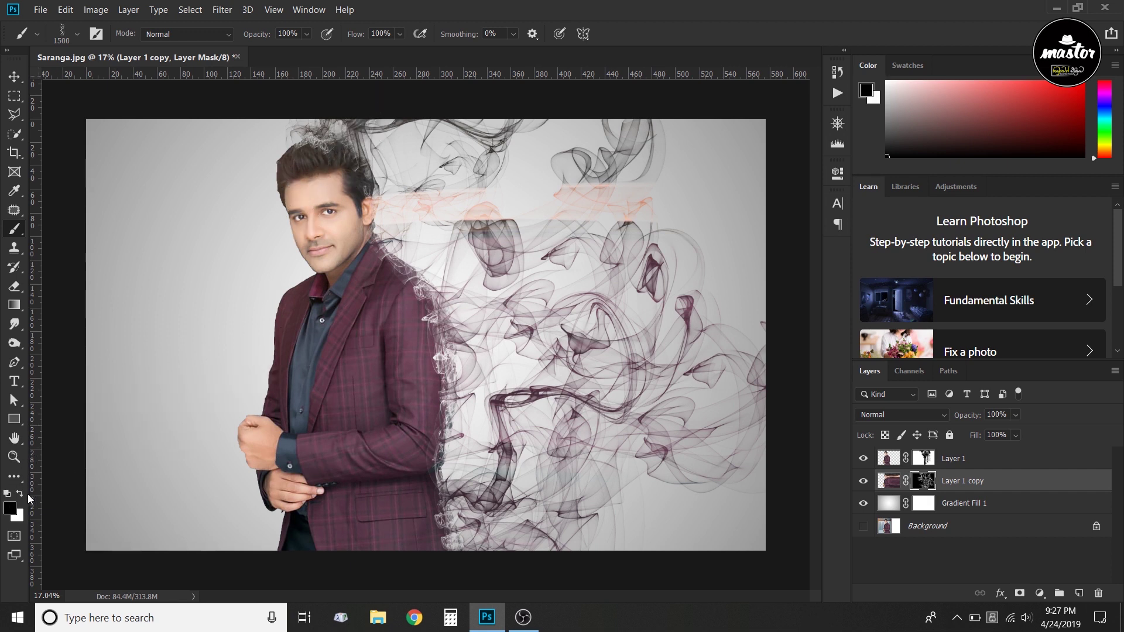
click(79, 33)
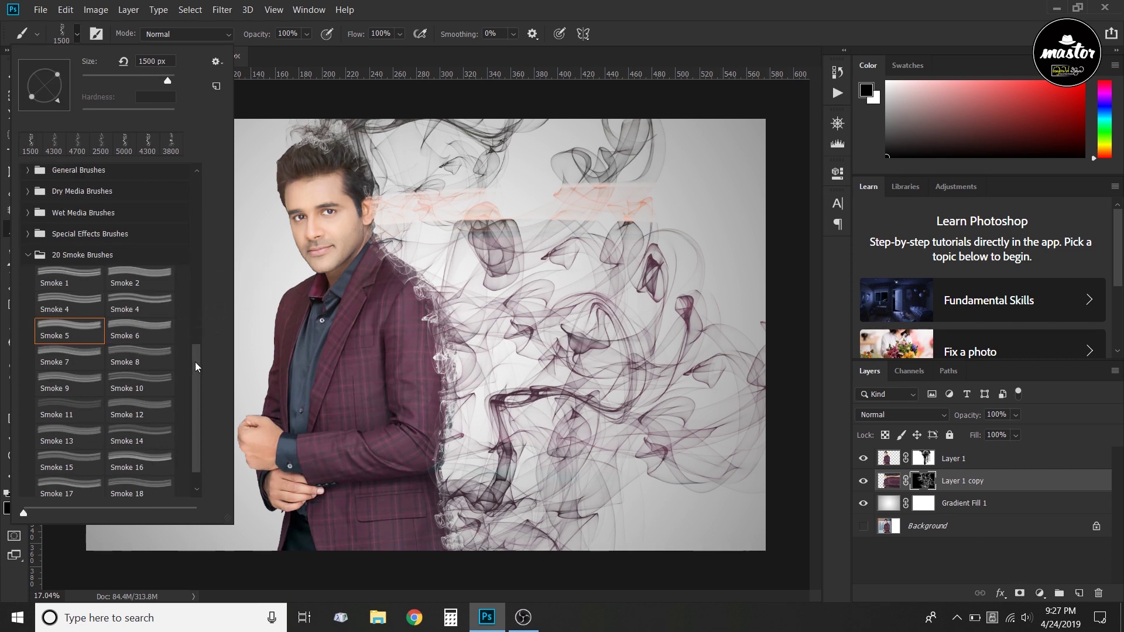
drag(195, 362, 202, 192)
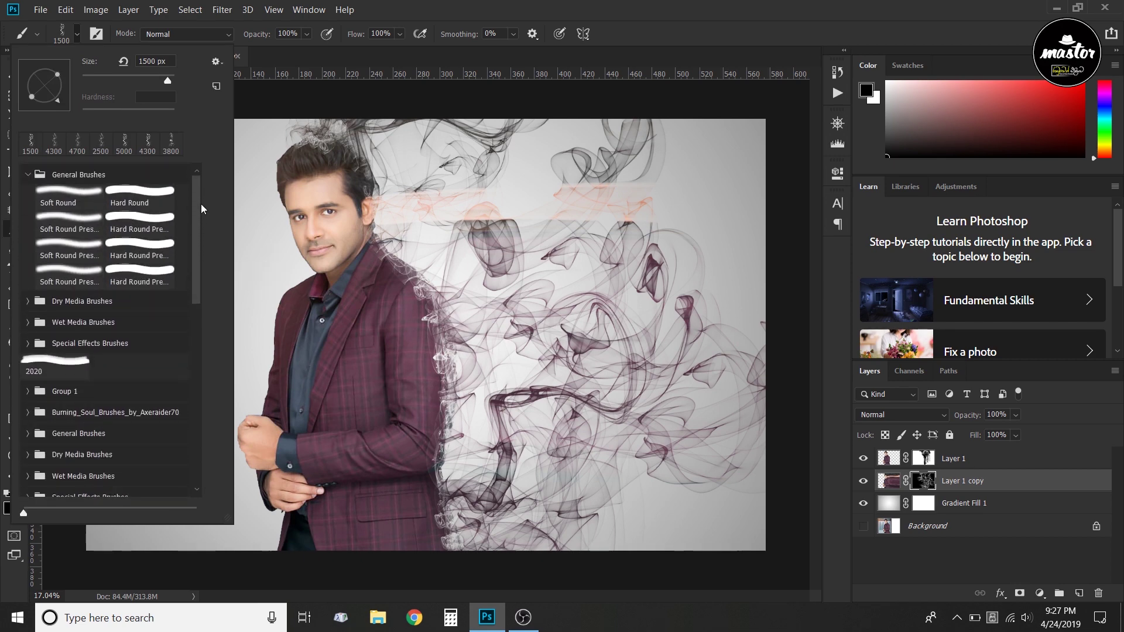
click(68, 195)
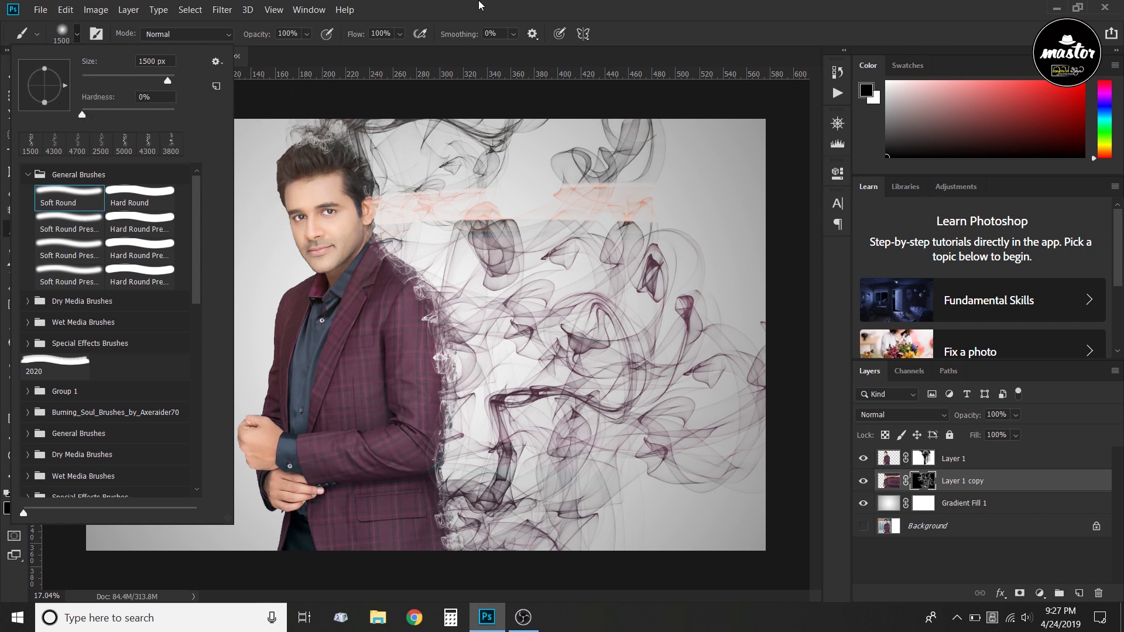
click(478, 6)
key(bracketleft)
key(bracketleft)
key(bracketleft)
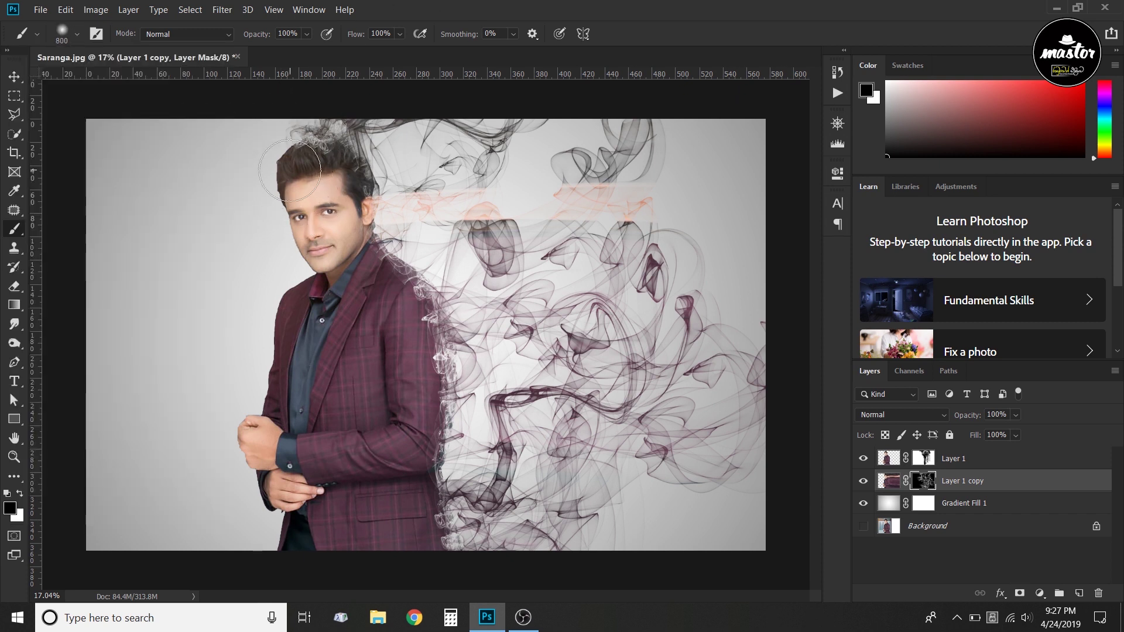
key(bracketleft)
key(bracketleft)
key(bracketleft)
drag(299, 128, 315, 120)
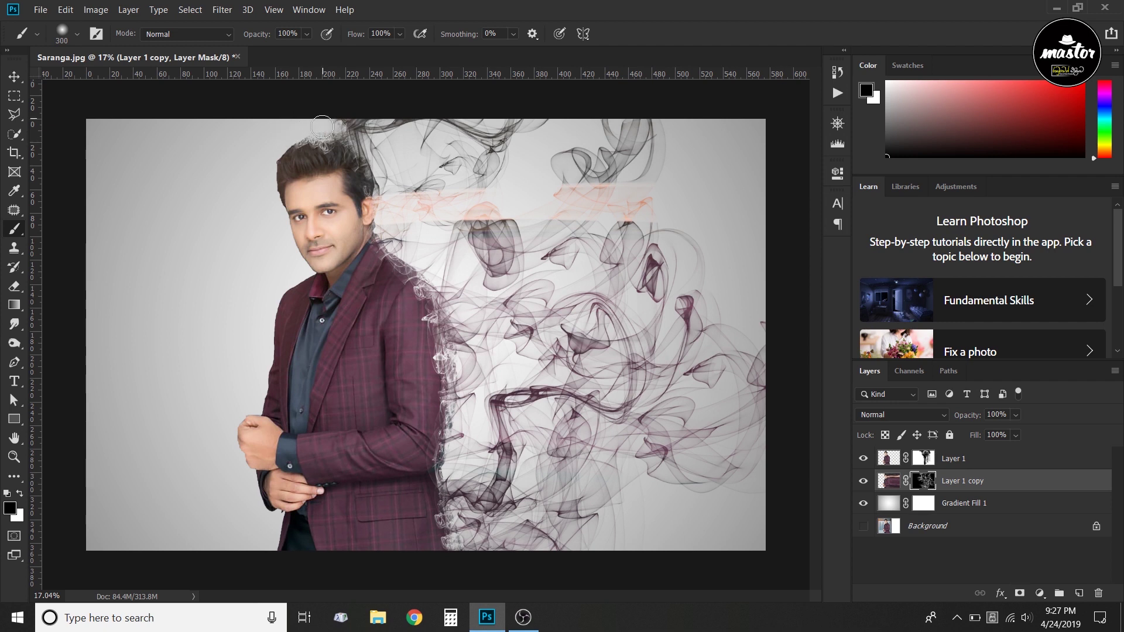
drag(317, 153, 294, 150)
click(924, 457)
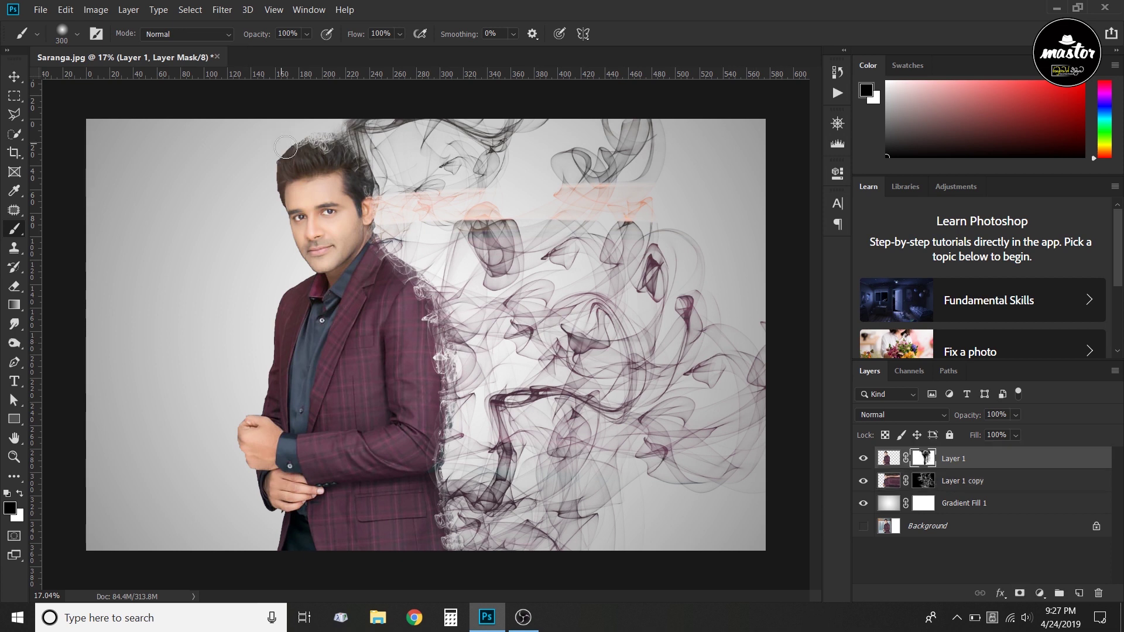
click(21, 495)
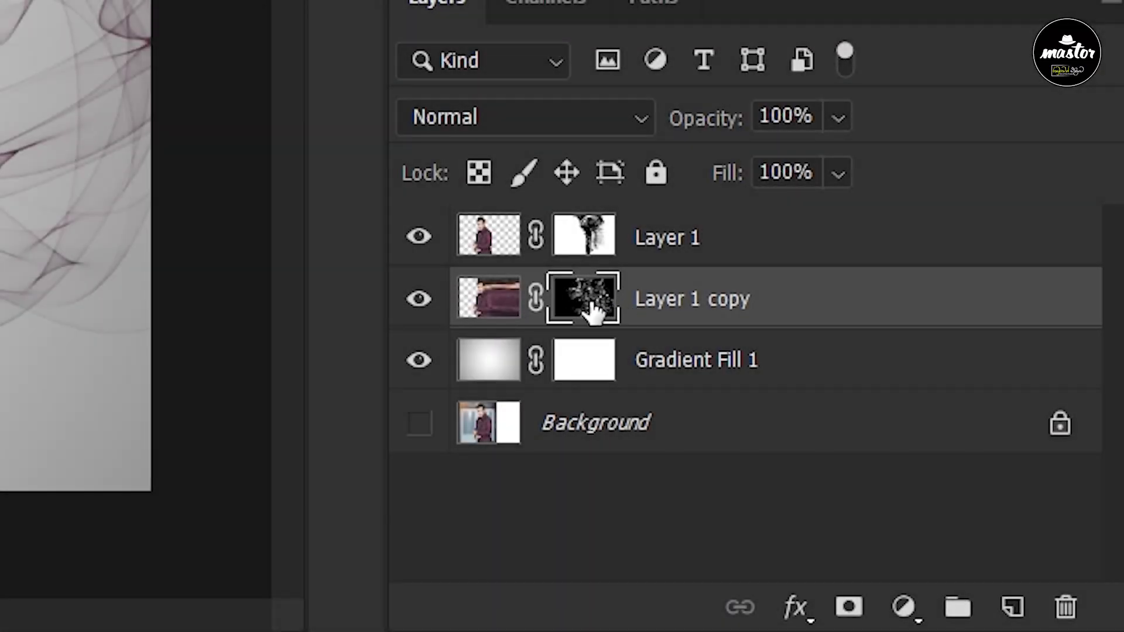
Step: On Layer 1 copy's pixels, smear the pink upper streak with a soft round Mixer Brush
click(490, 307)
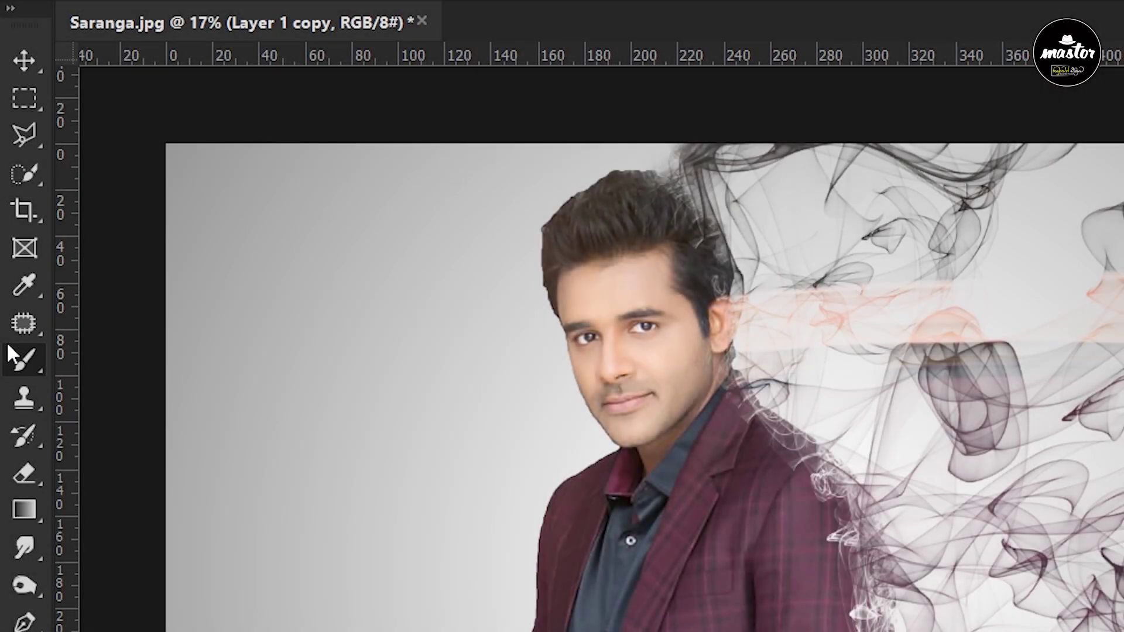
right_click(16, 355)
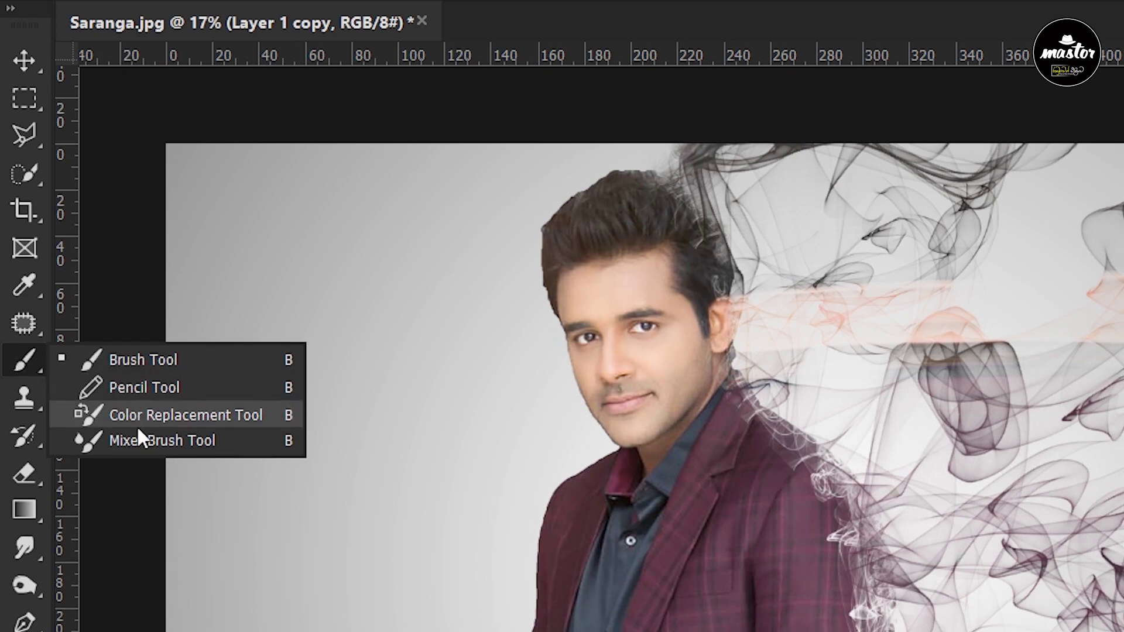
click(142, 443)
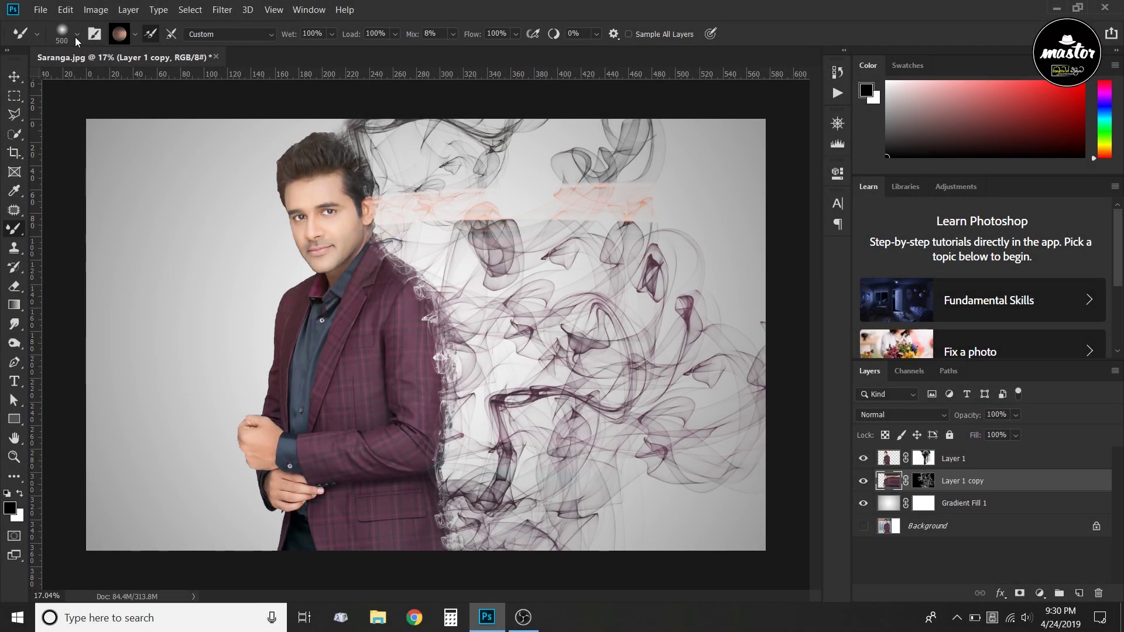
click(75, 36)
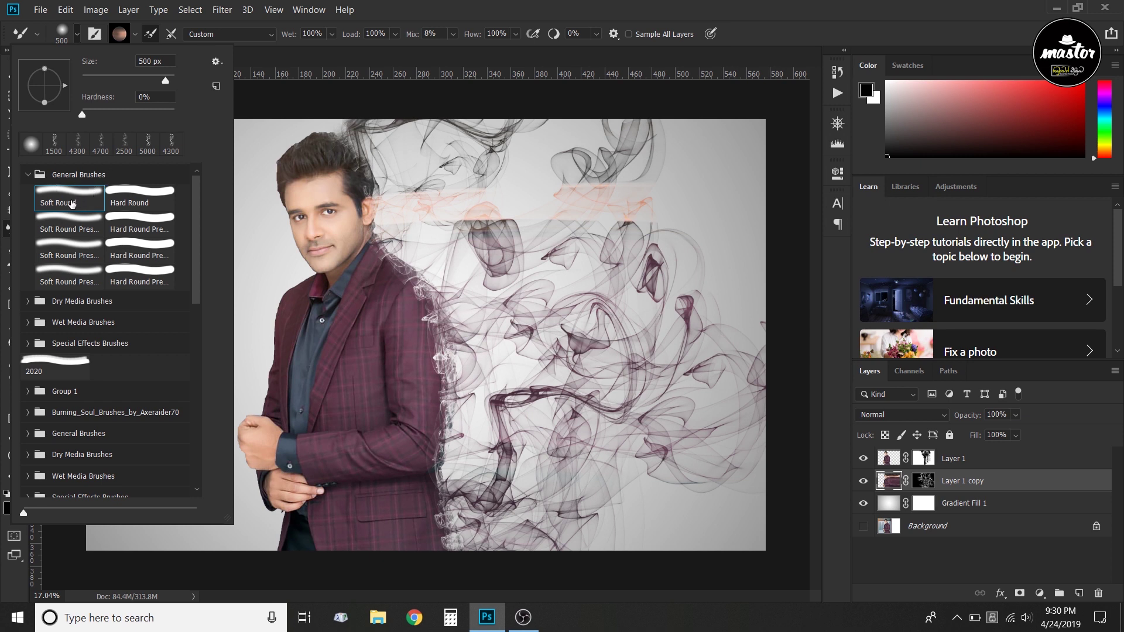
click(72, 203)
click(301, 103)
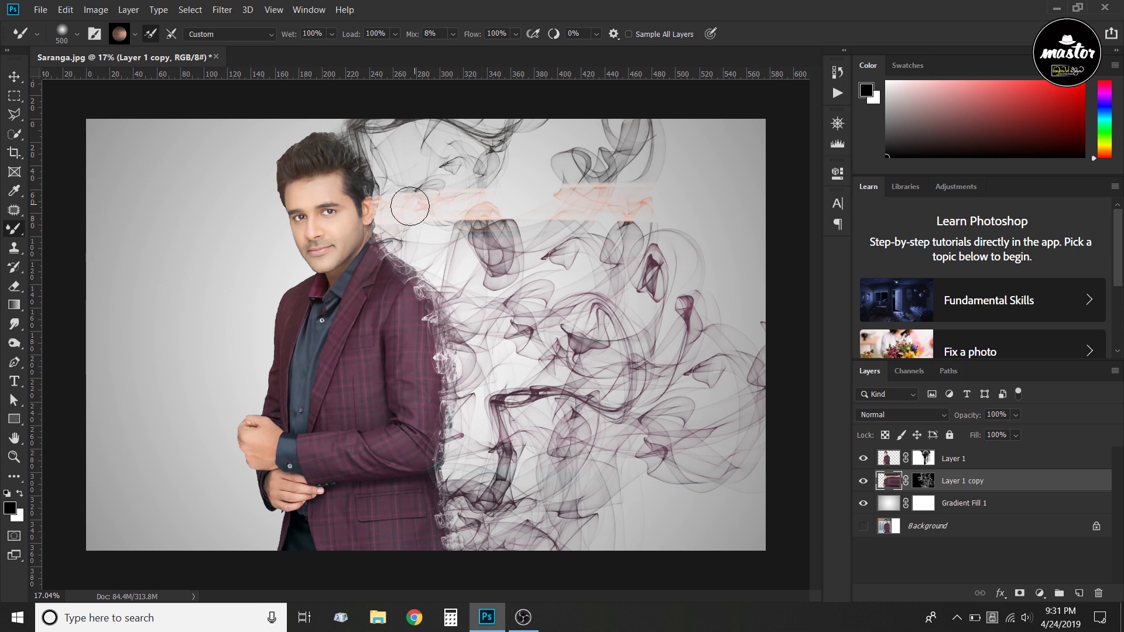
drag(420, 209, 723, 188)
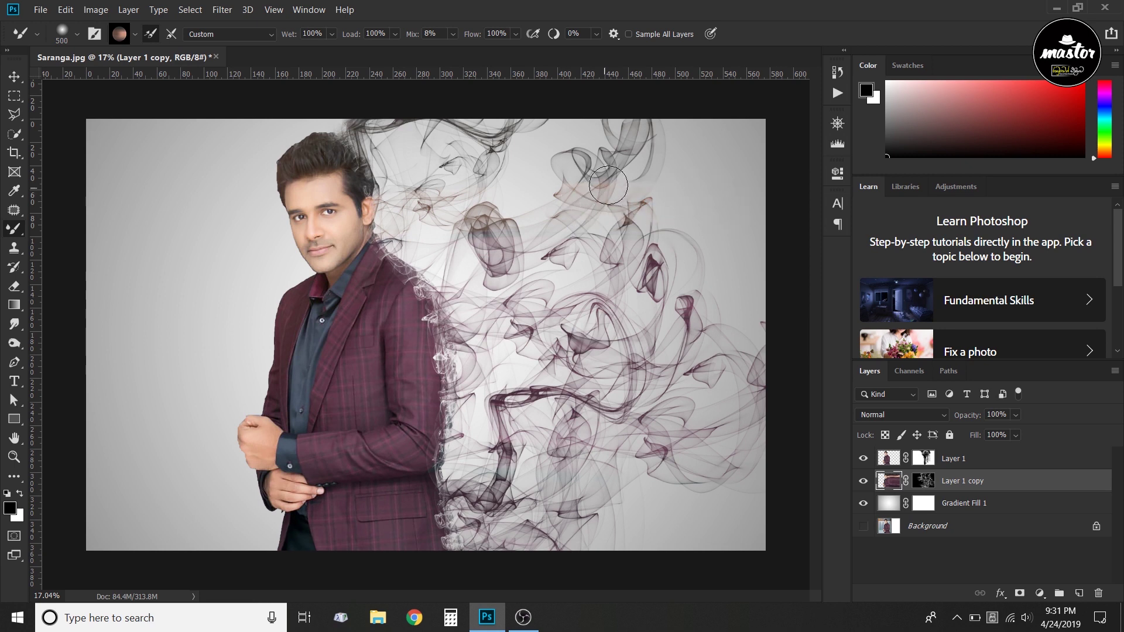